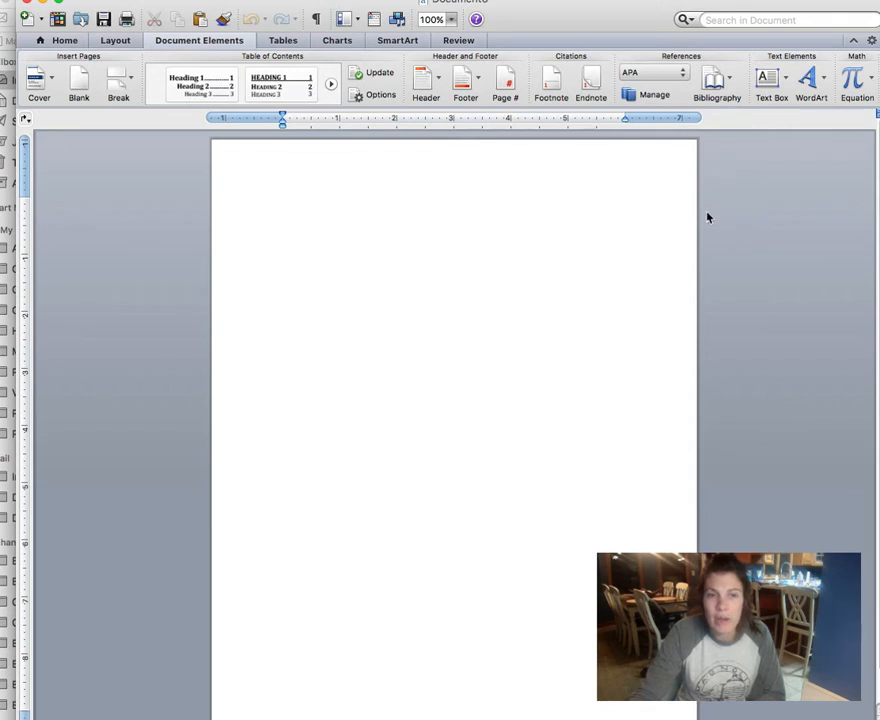
Step: Change the blank document's font from Cambria to Times New Roman at 12 pt
{"action": "left_click", "coordinate": [64, 40]}
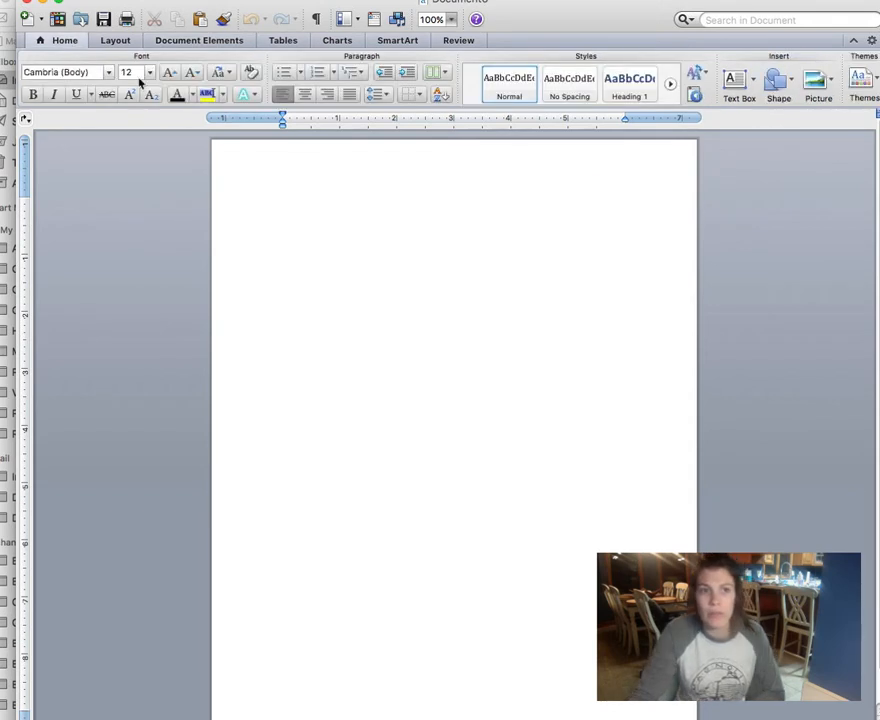
{"action": "left_click", "coordinate": [92, 72]}
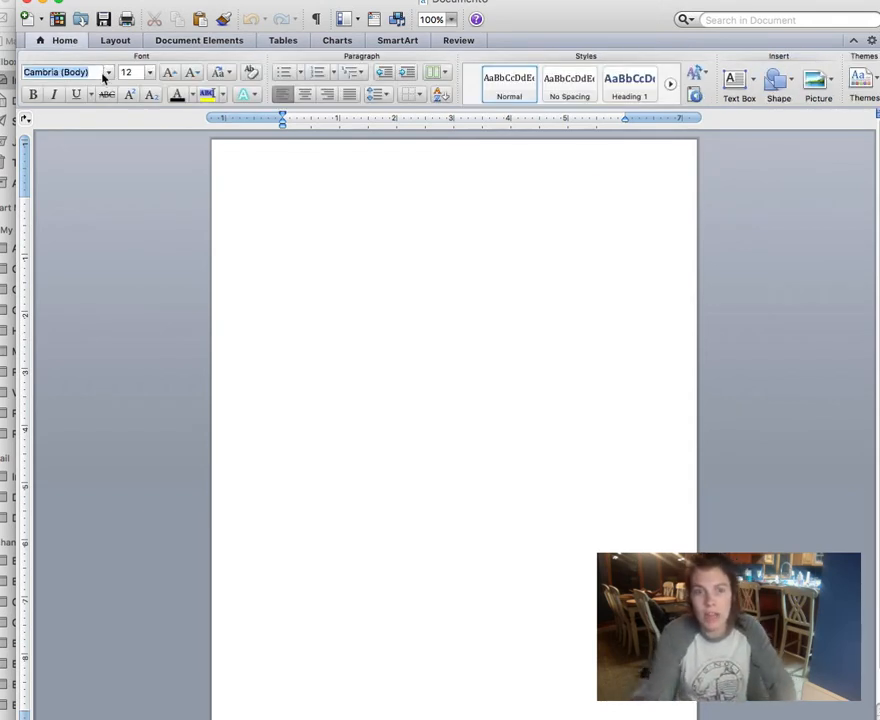
{"action": "type", "text": "Times New Roman"}
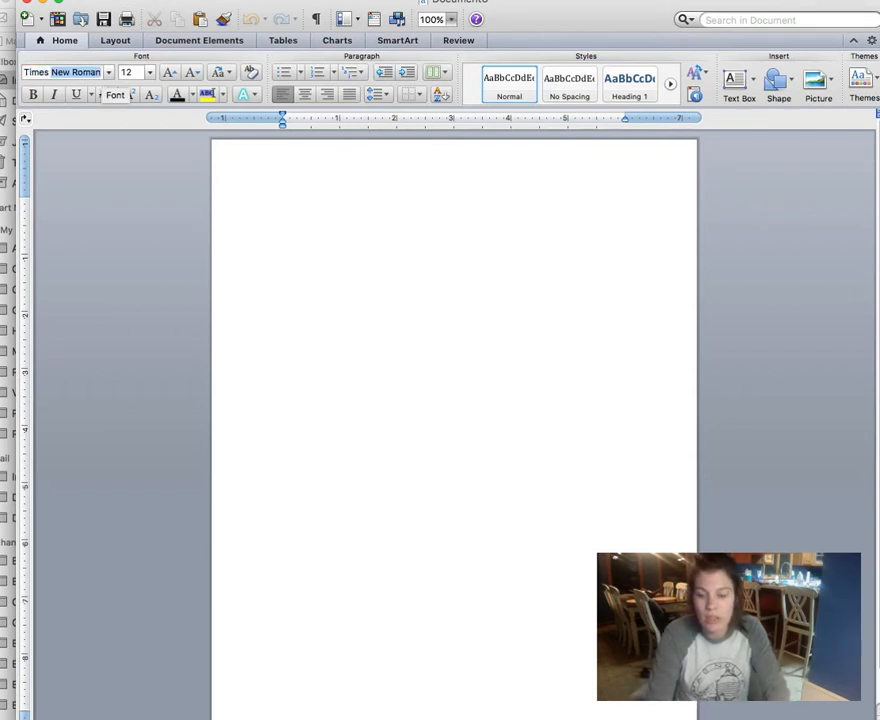
{"action": "key", "text": "Return"}
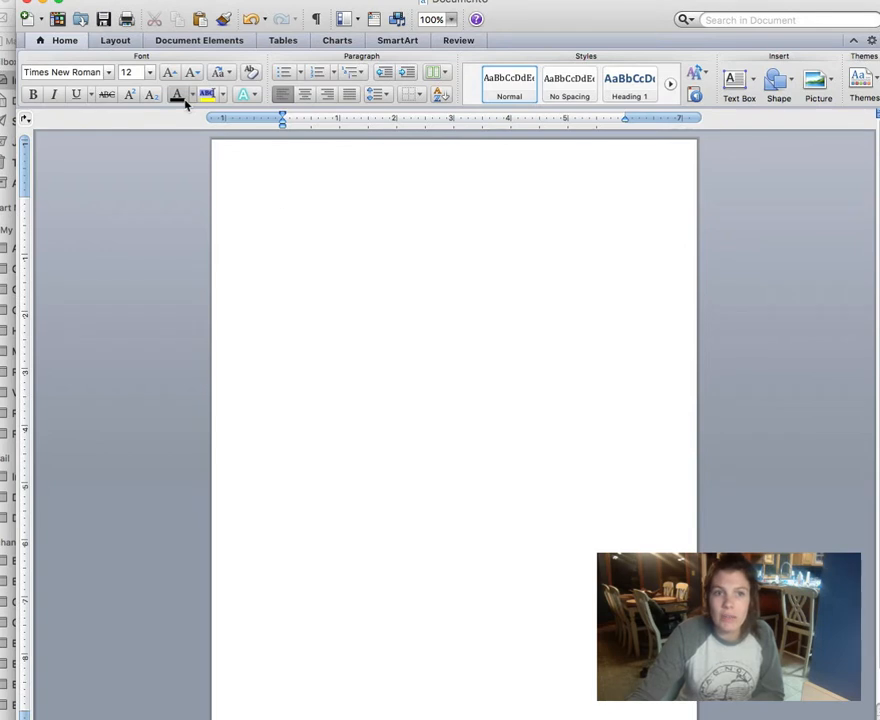
Step: Insert the Basic (All Pages) header with its three [Type text] placeholders
{"action": "left_click", "coordinate": [211, 44]}
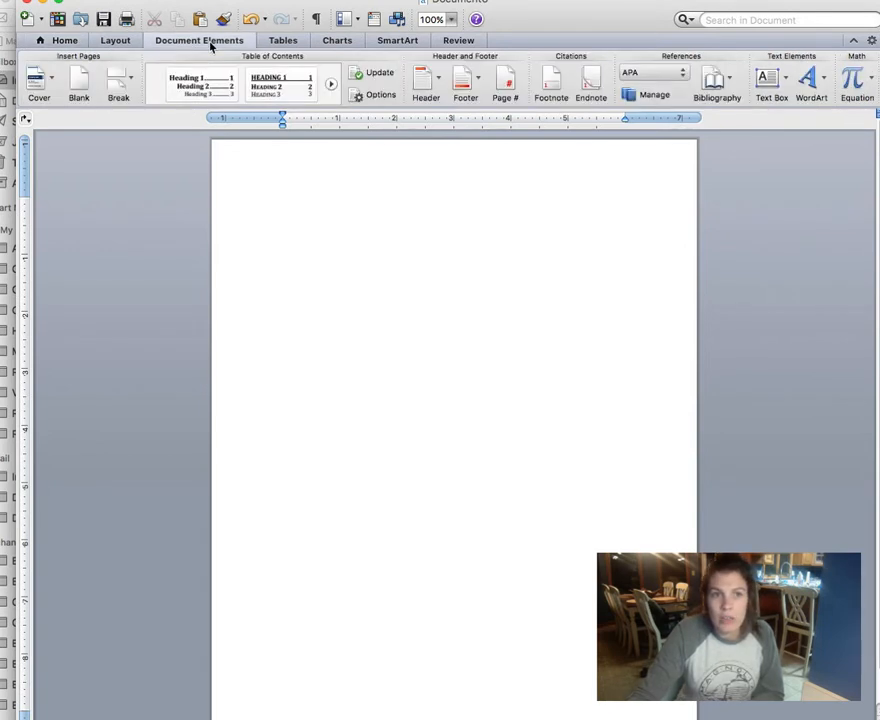
{"action": "left_click", "coordinate": [440, 96]}
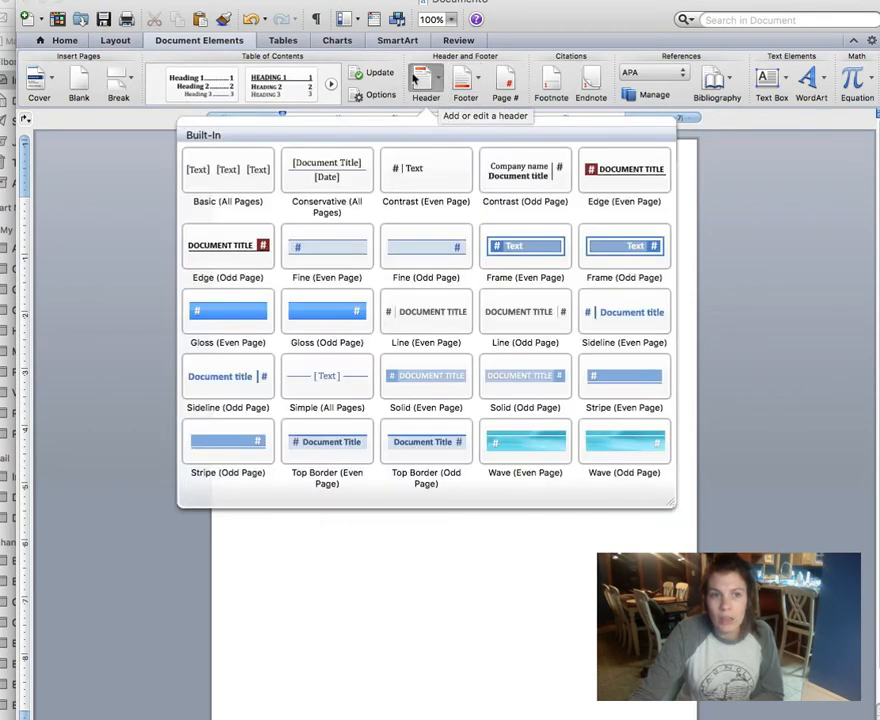
{"action": "left_click", "coordinate": [232, 170]}
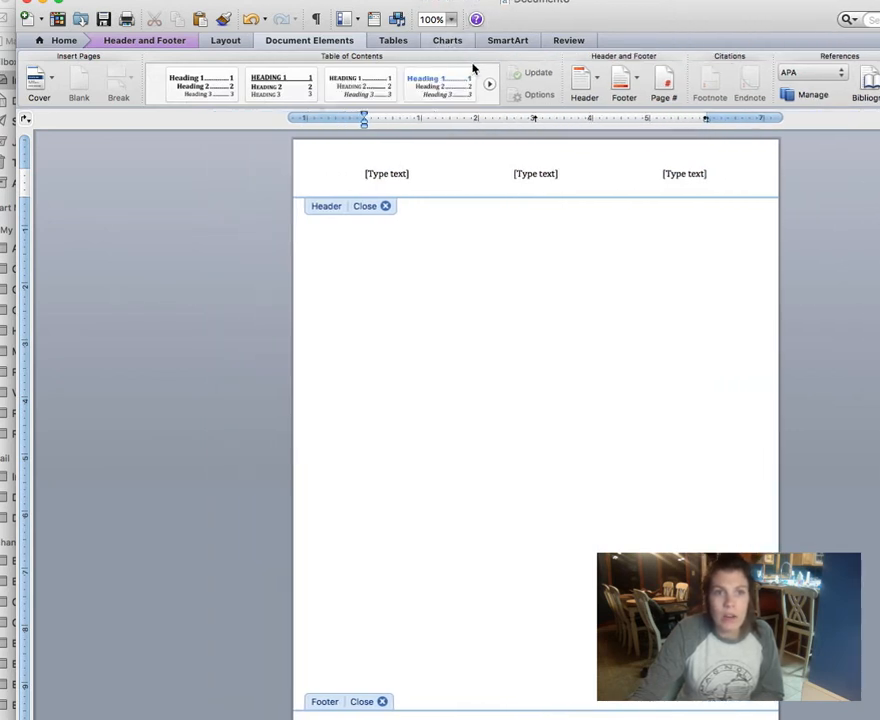
{"action": "left_click", "coordinate": [179, 41]}
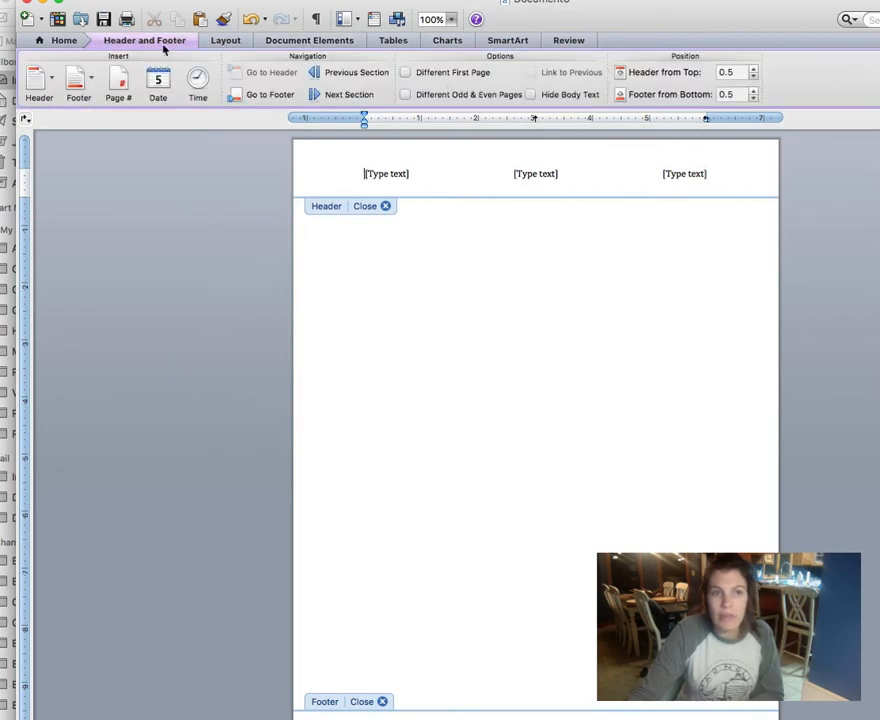
Step: Give the first page its own separate header and set its font to Times New Roman
{"action": "left_click", "coordinate": [406, 73]}
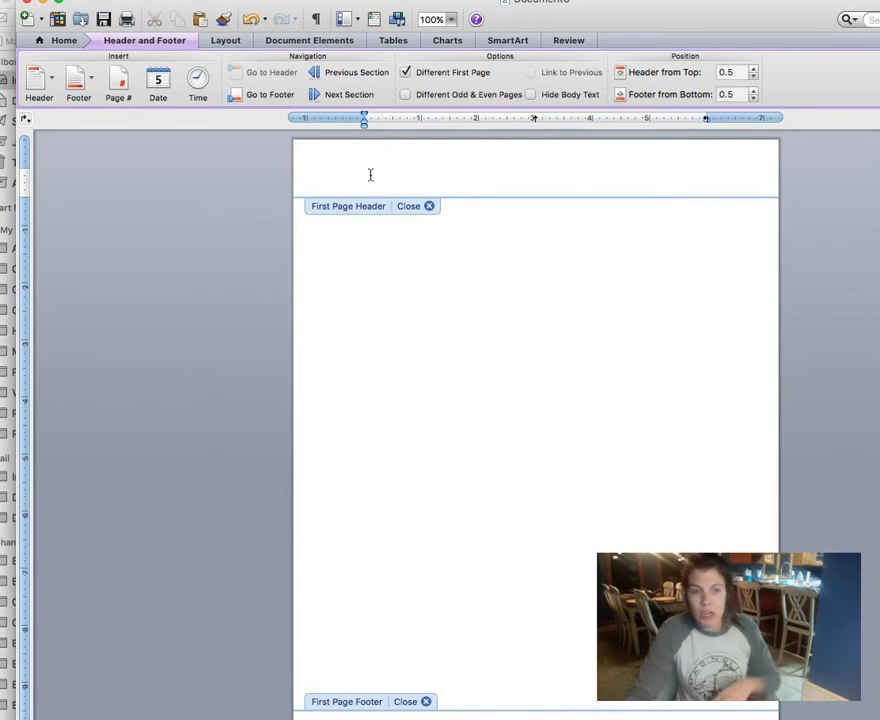
{"action": "left_click", "coordinate": [73, 44]}
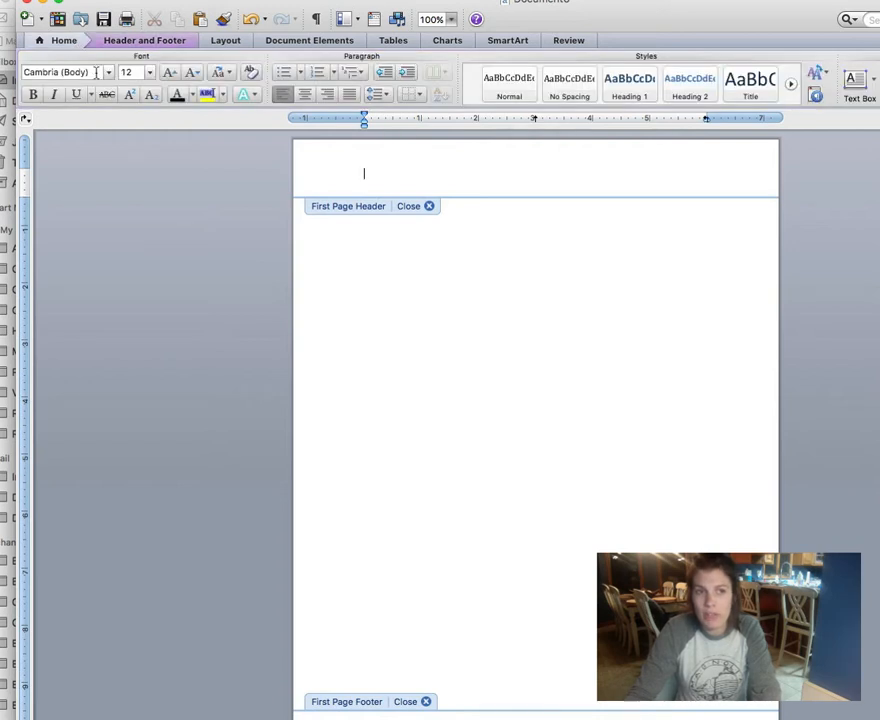
{"action": "type", "text": "Times New Roman"}
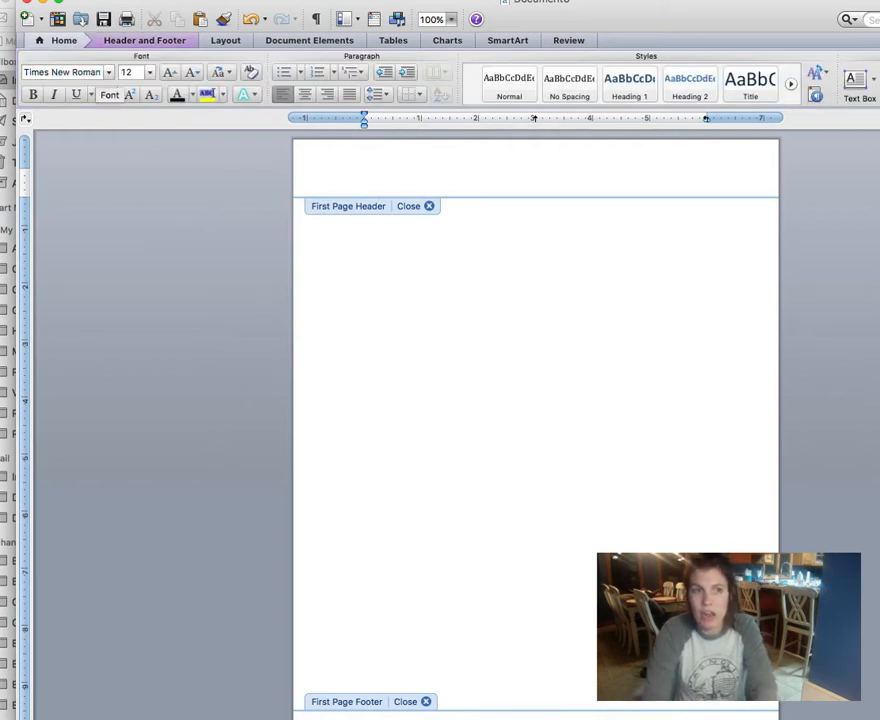
{"action": "key", "text": "Return"}
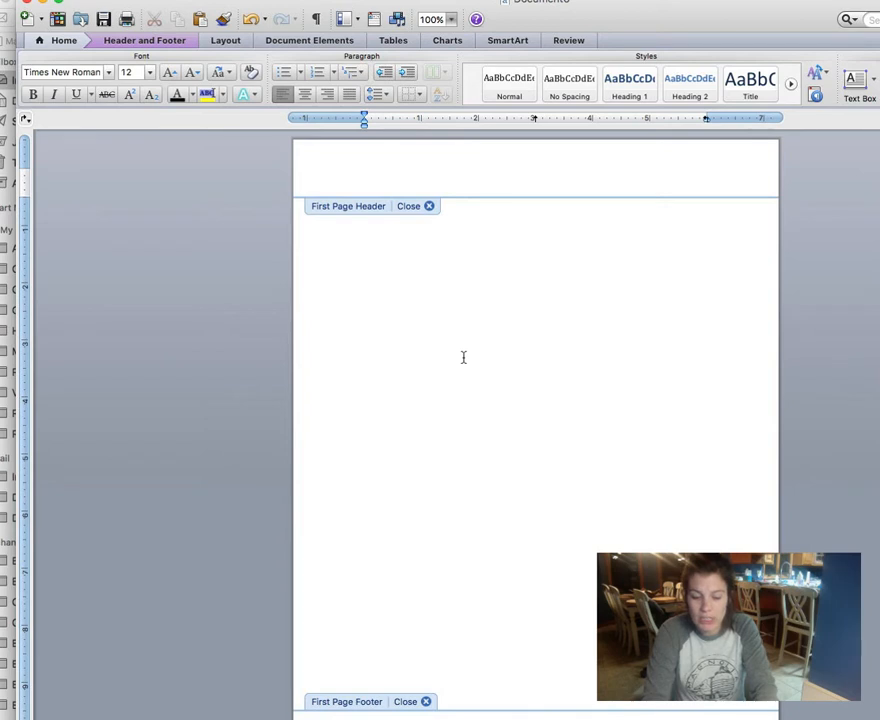
Step: Type 'Running head: PERSONAL BELIEFS AND PRACTICES REFLECTIVE PAPER' into the first-page header
{"action": "type", "text": "Running head: PE"}
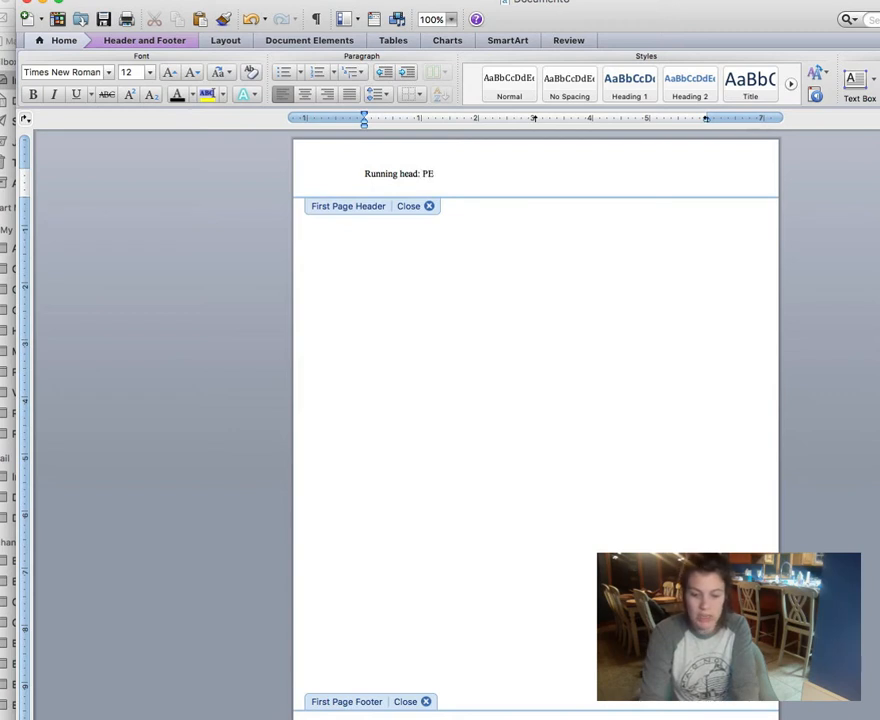
{"action": "type", "text": "RSONAL BEL"}
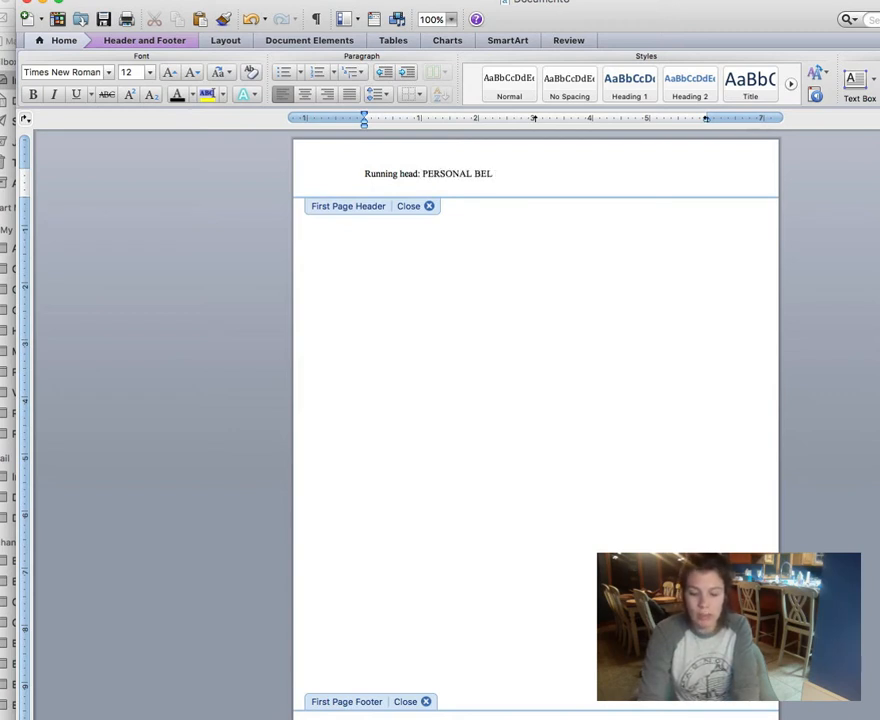
{"action": "type", "text": "IEFS AND PR"}
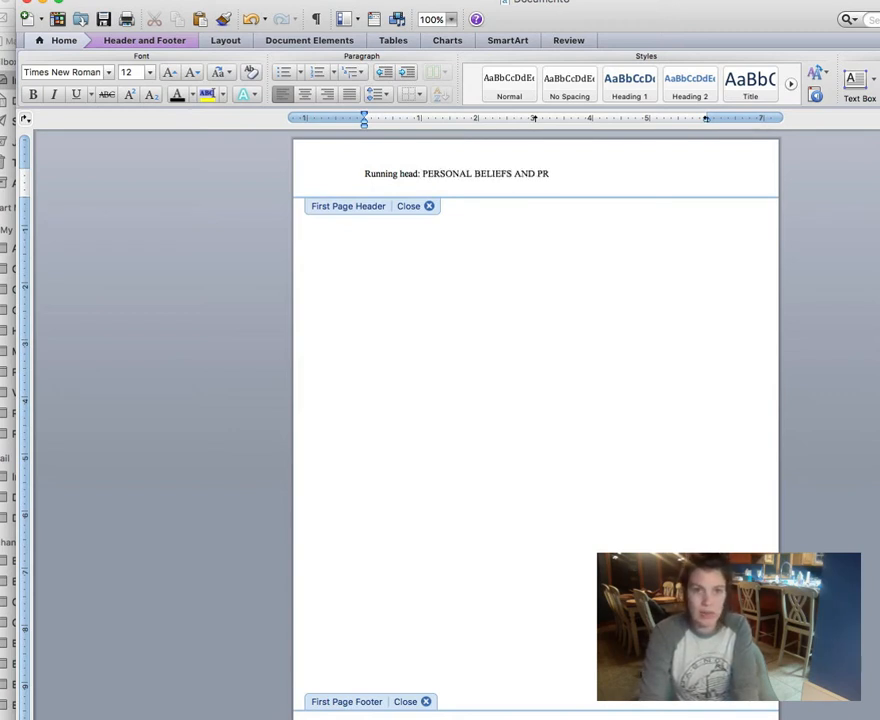
{"action": "type", "text": "ACTICES"}
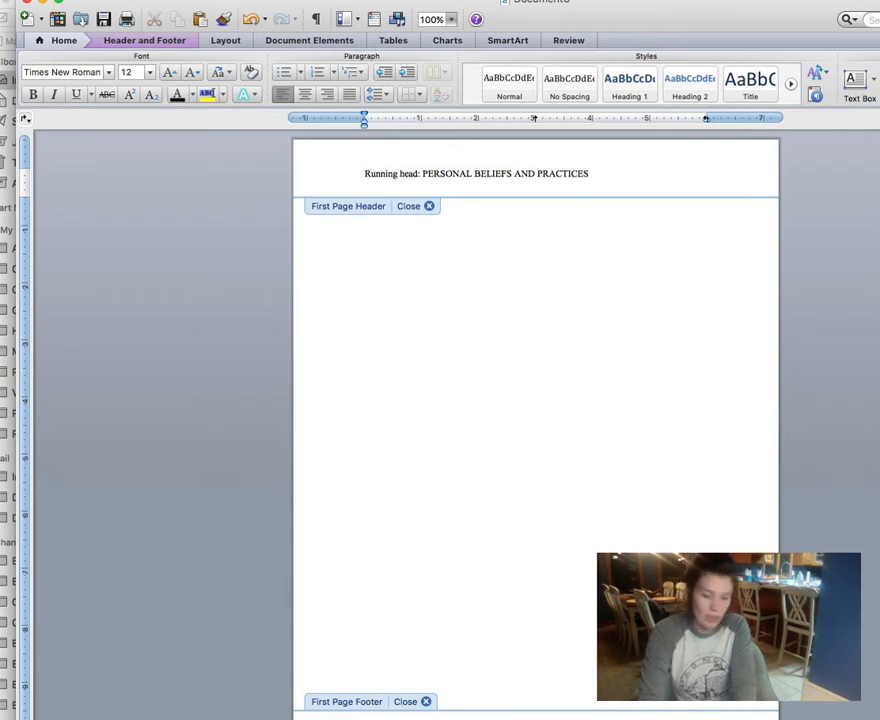
{"action": "type", "text": " REFLECTIVE PAPER"}
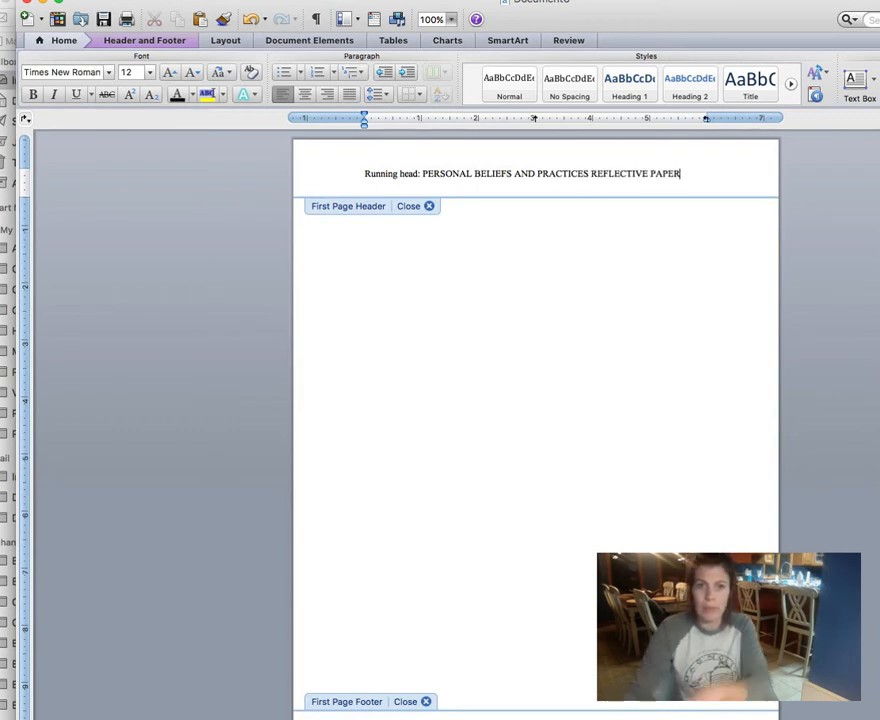
{"action": "left_click", "coordinate": [157, 44]}
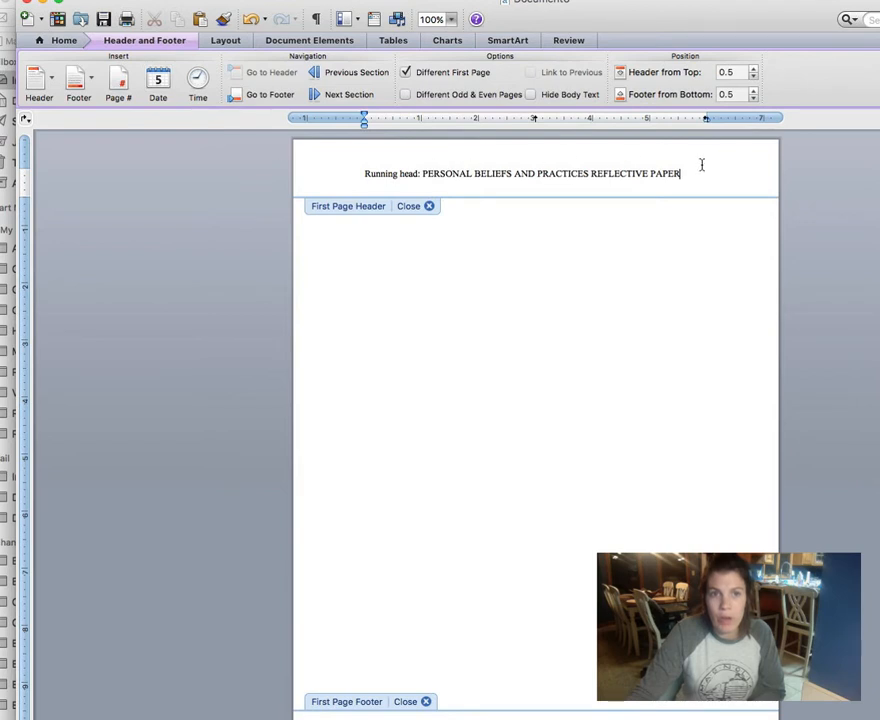
Step: Add page number 1 at the right edge of the running head and close the header
{"action": "left_click", "coordinate": [119, 85]}
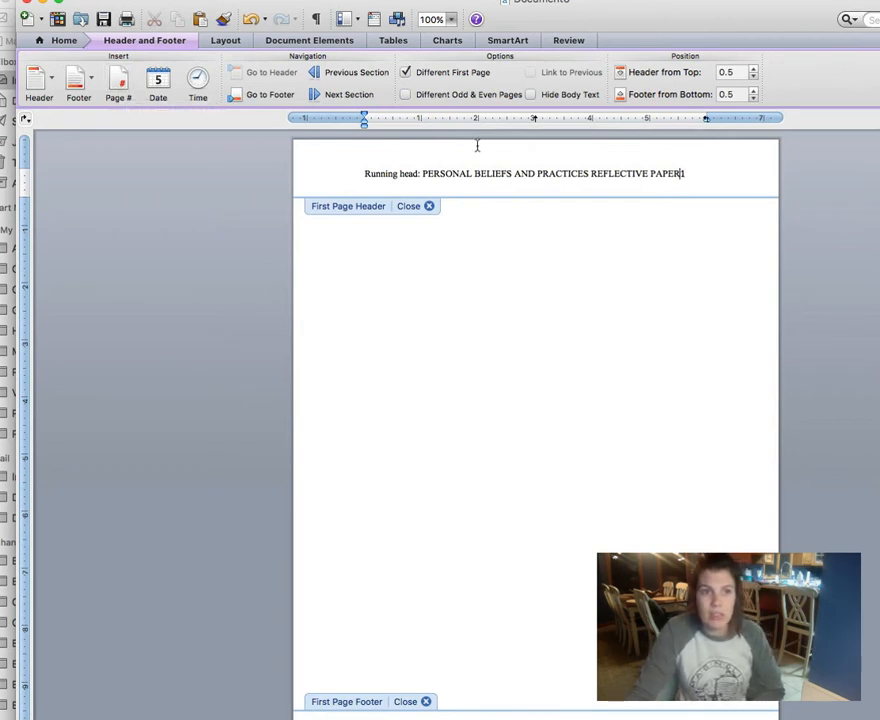
{"action": "key", "text": "Tab"}
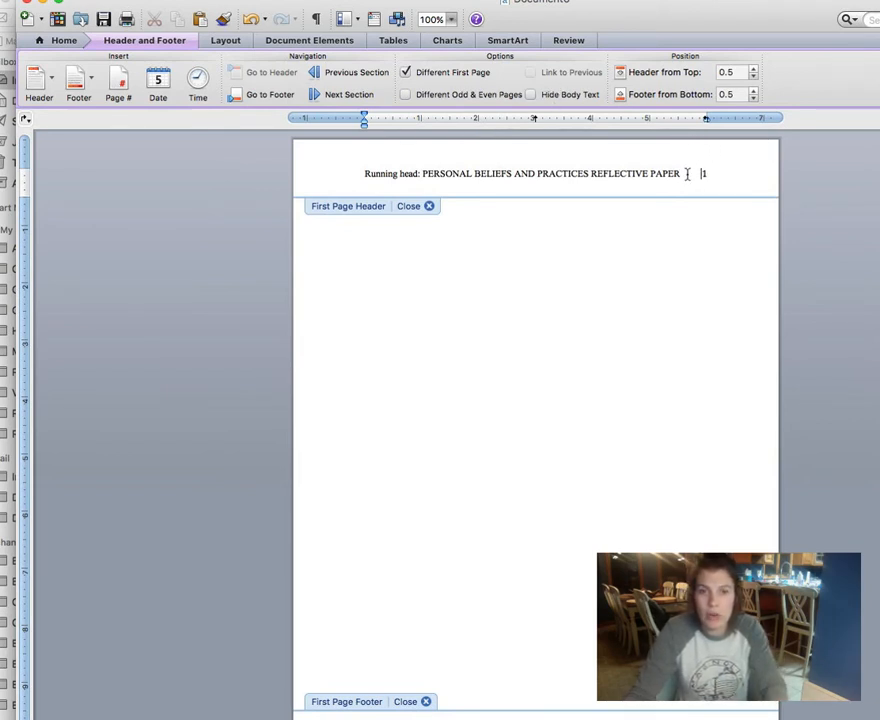
{"action": "left_click_drag", "start_coordinate": [687, 174], "coordinate": [424, 173]}
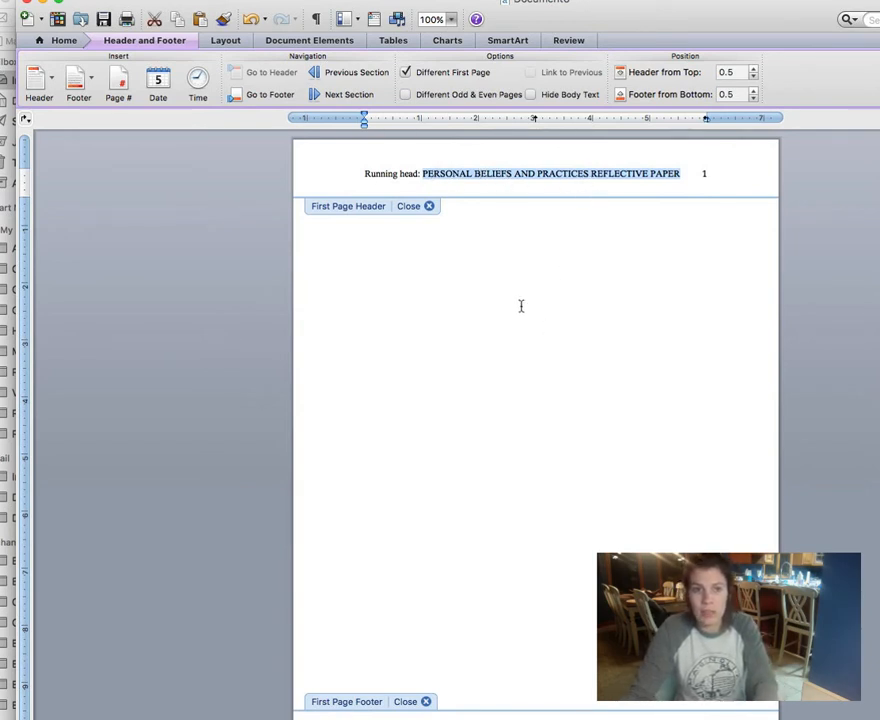
{"action": "left_click", "coordinate": [429, 207]}
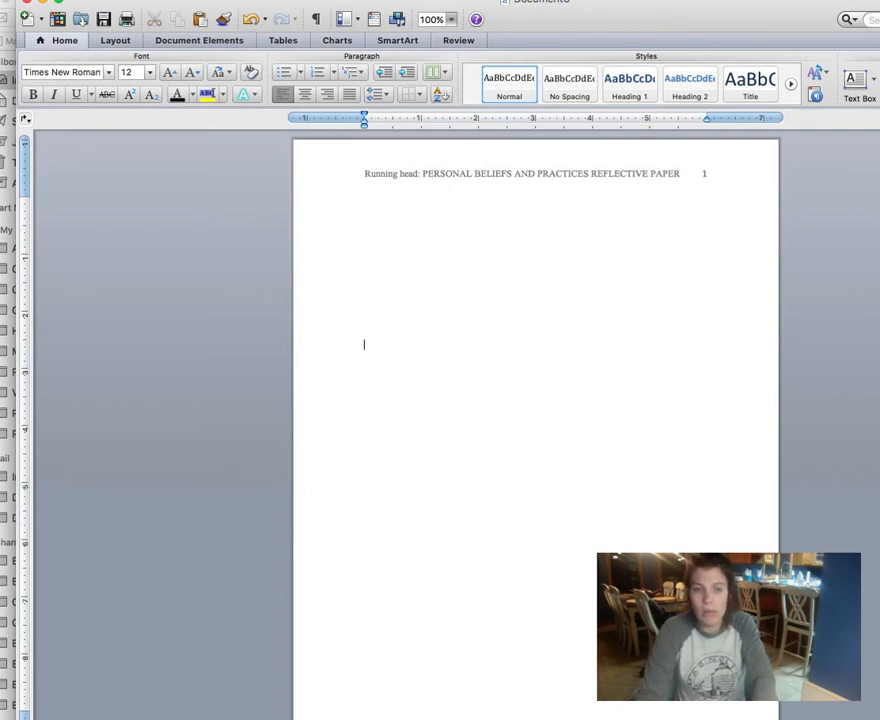
Step: Center the first line and type the title 'Personal Beliefs and Practices Reflective Paper'
{"action": "left_click", "coordinate": [304, 93]}
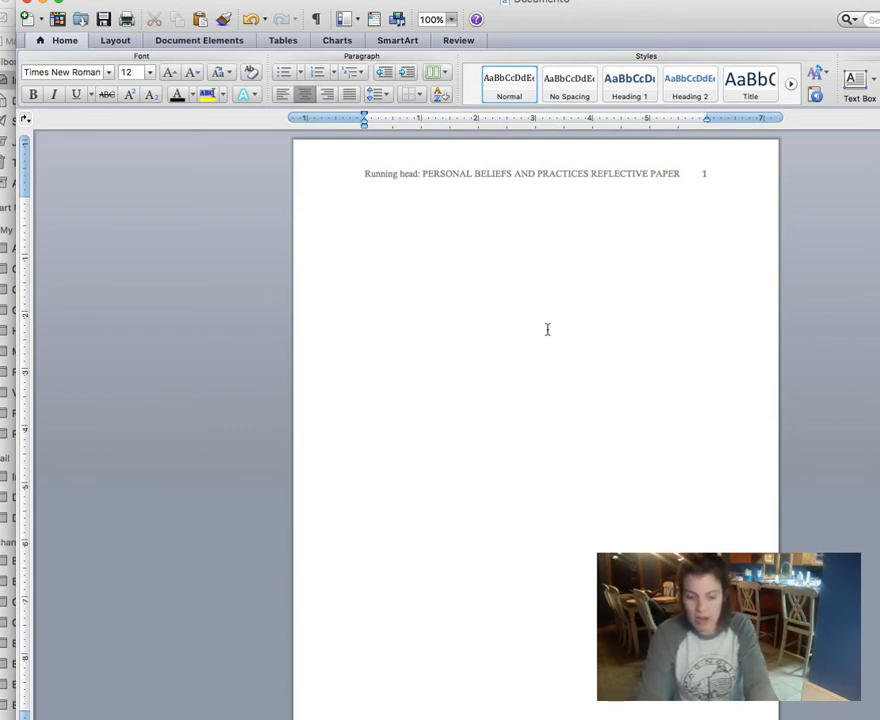
{"action": "type", "text": "PERSO"}
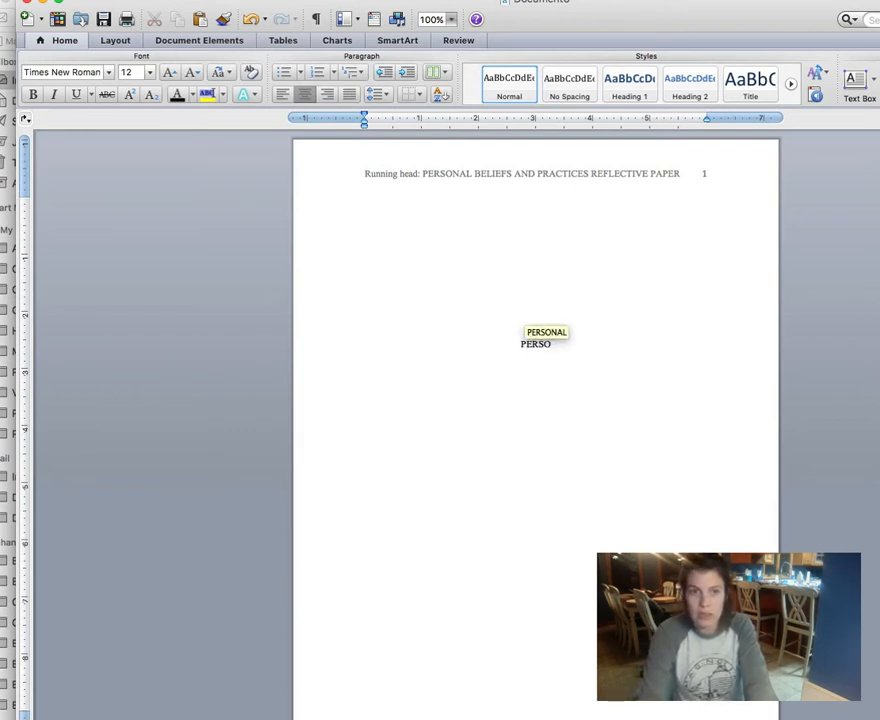
{"action": "key", "text": "BackSpace"}
{"action": "key", "text": "BackSpace"}
{"action": "key", "text": "BackSpace"}
{"action": "type", "text": "er"}
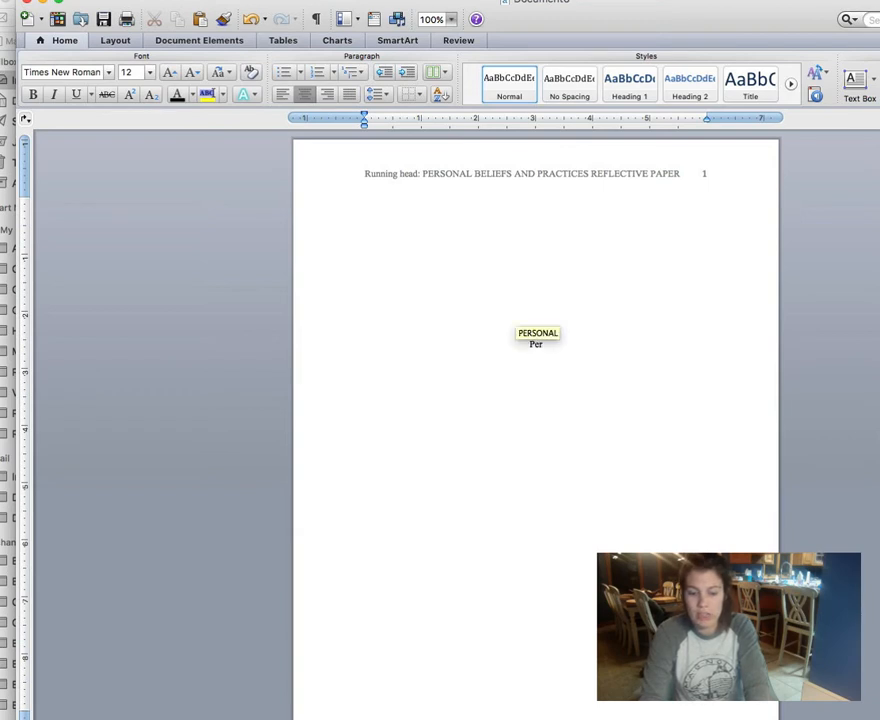
{"action": "type", "text": "sonal B"}
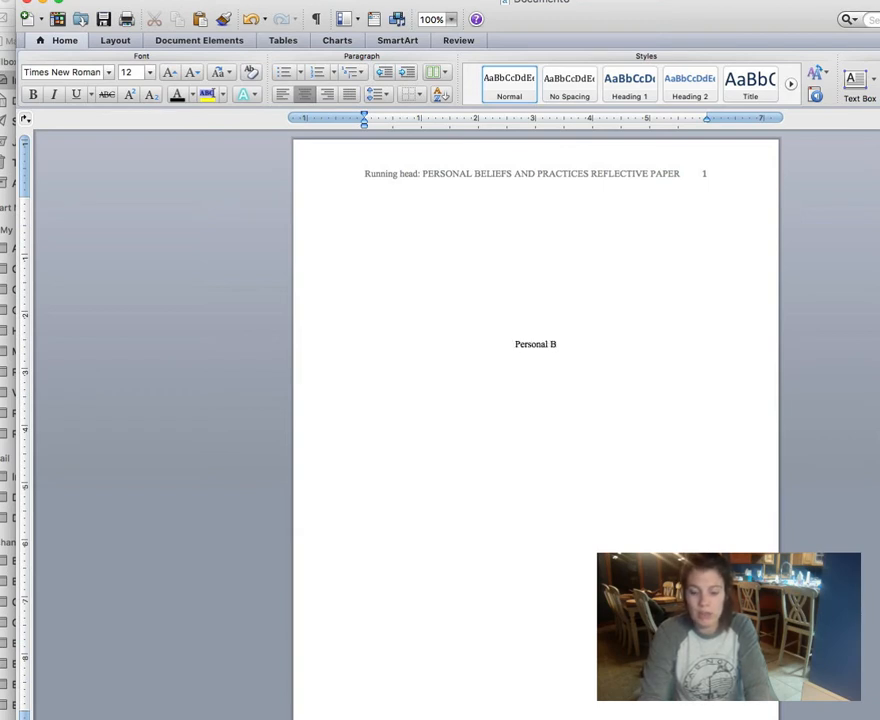
{"action": "type", "text": "eliefs and P"}
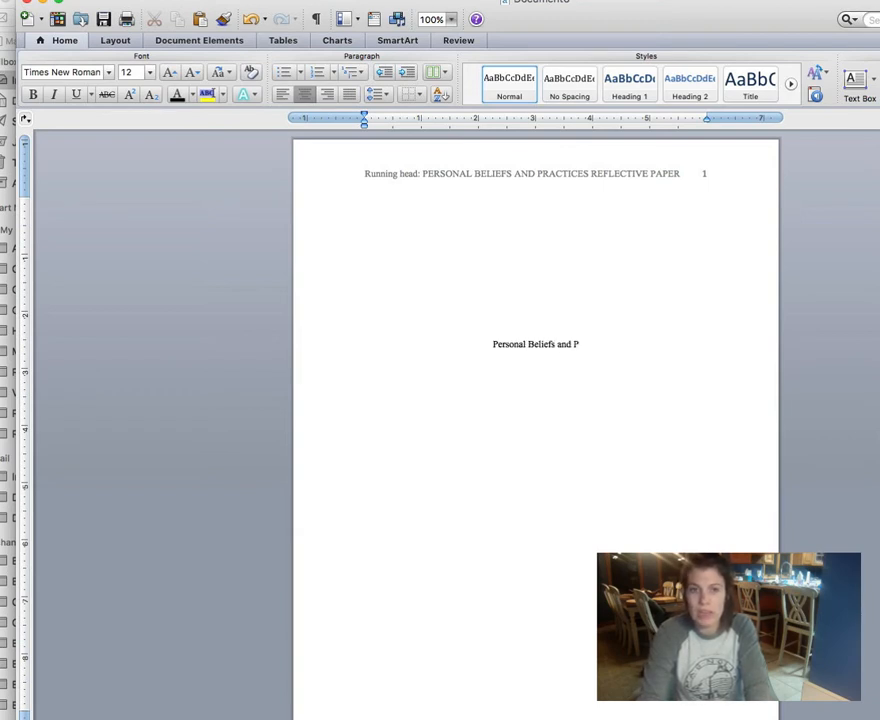
{"action": "type", "text": "ractices Re"}
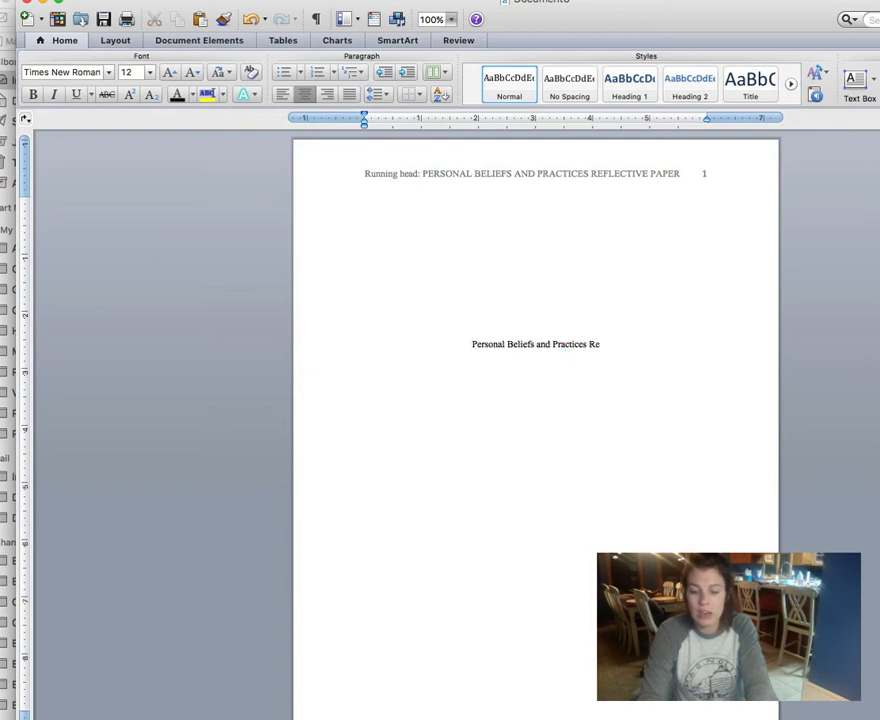
{"action": "type", "text": "flective Paper"}
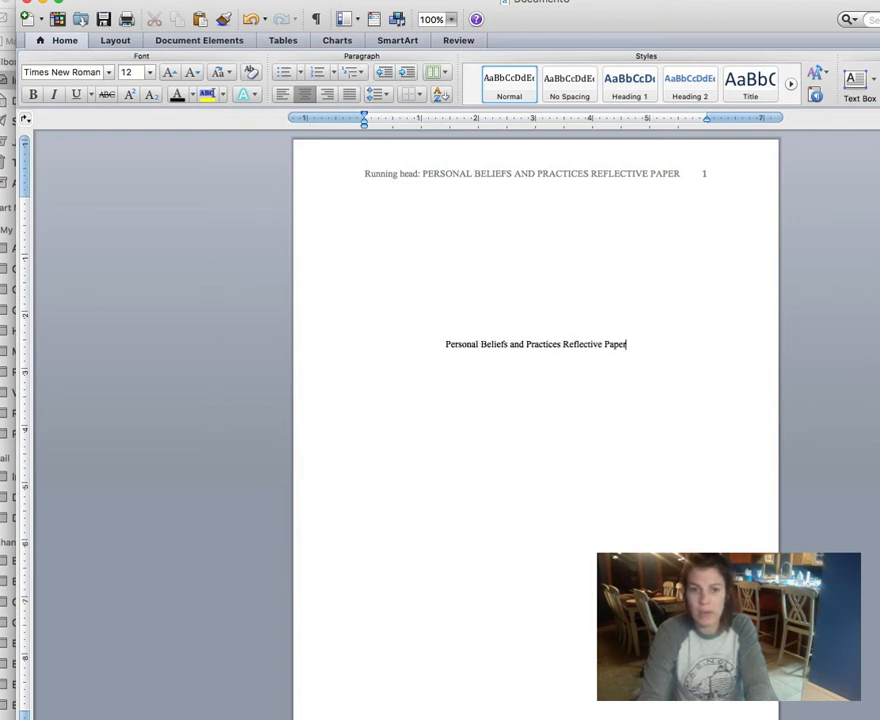
Step: Double-space the title page and add the author's name and 'Bellarmine University' on separate lines
{"action": "left_click", "coordinate": [375, 96]}
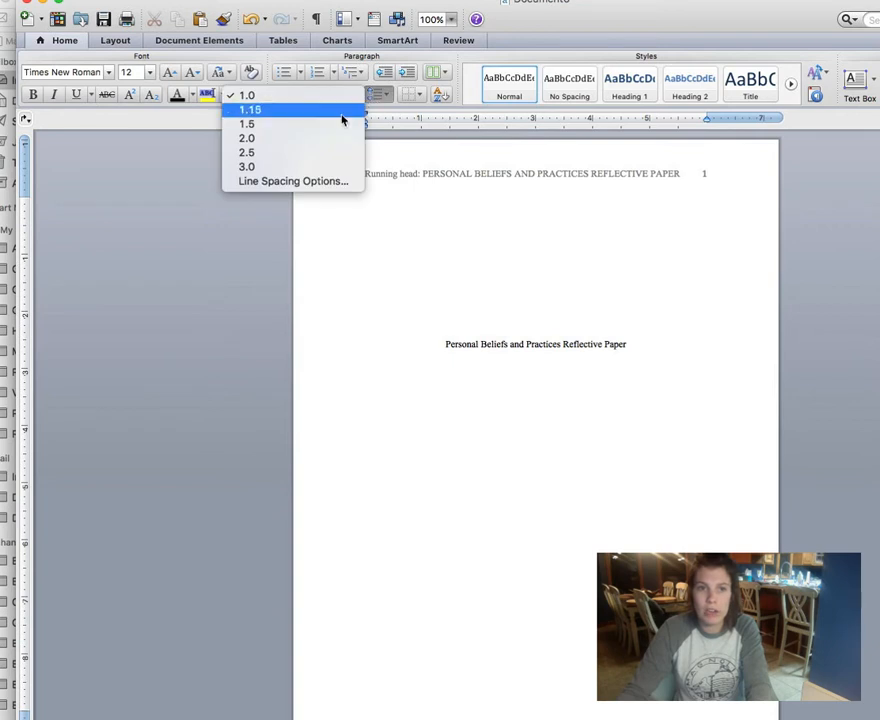
{"action": "left_click", "coordinate": [319, 140]}
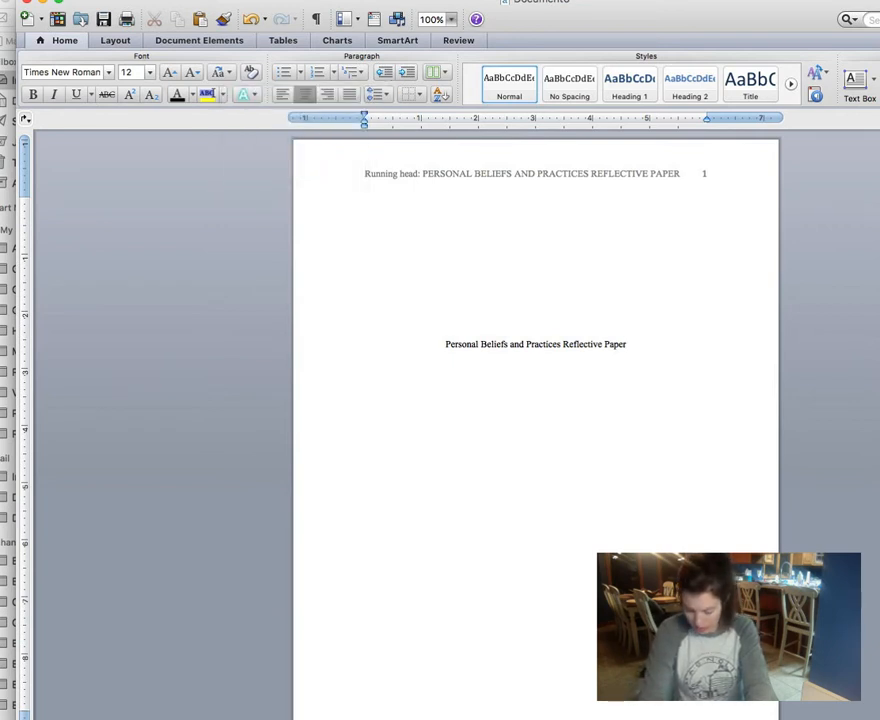
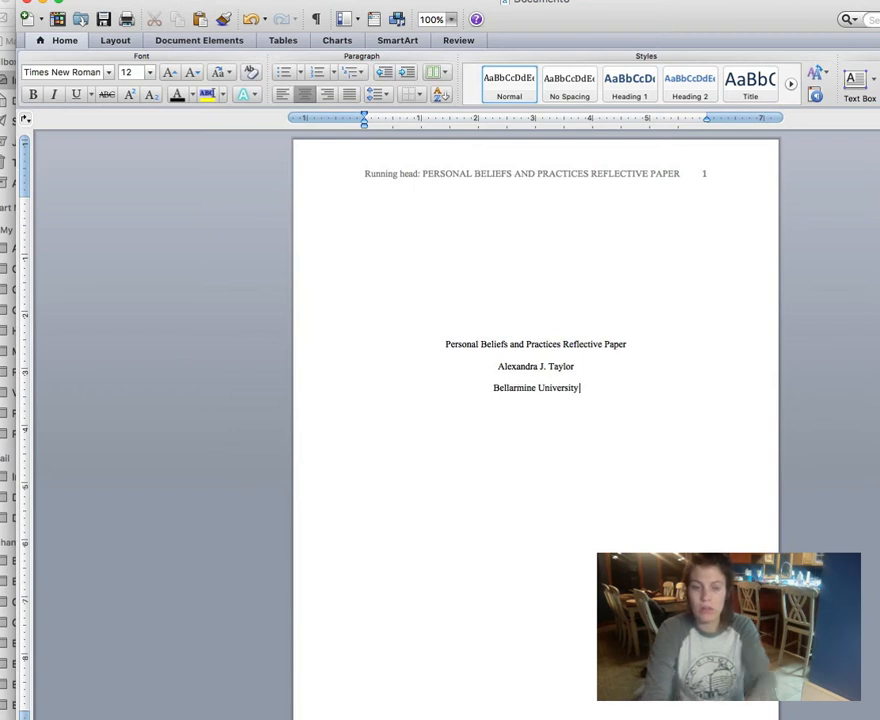
{"action": "key", "text": "Return"}
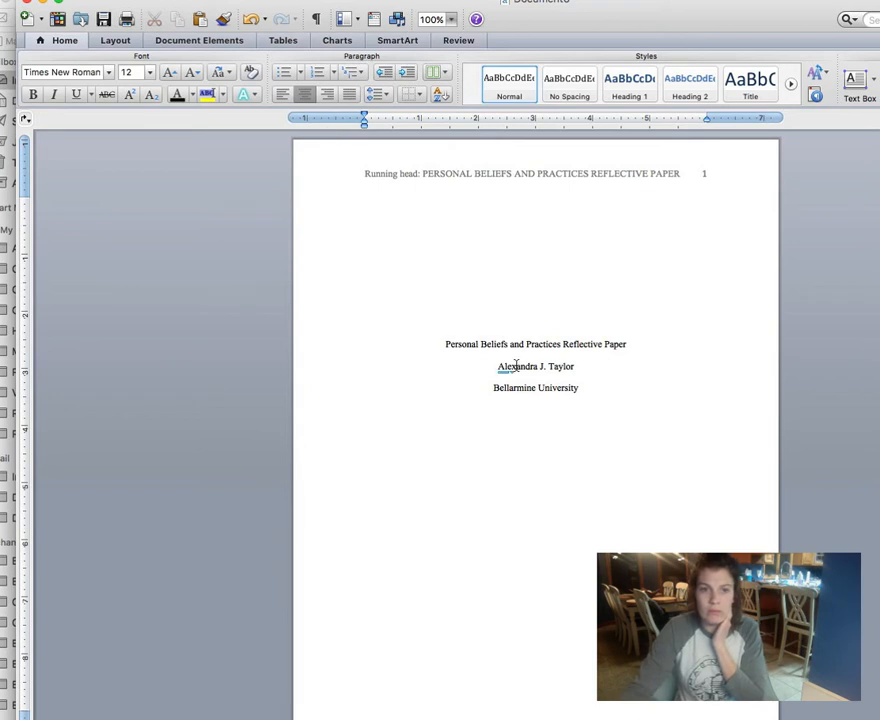
{"action": "scroll", "coordinate": [516, 367], "scroll_direction": "down", "scroll_amount": 1}
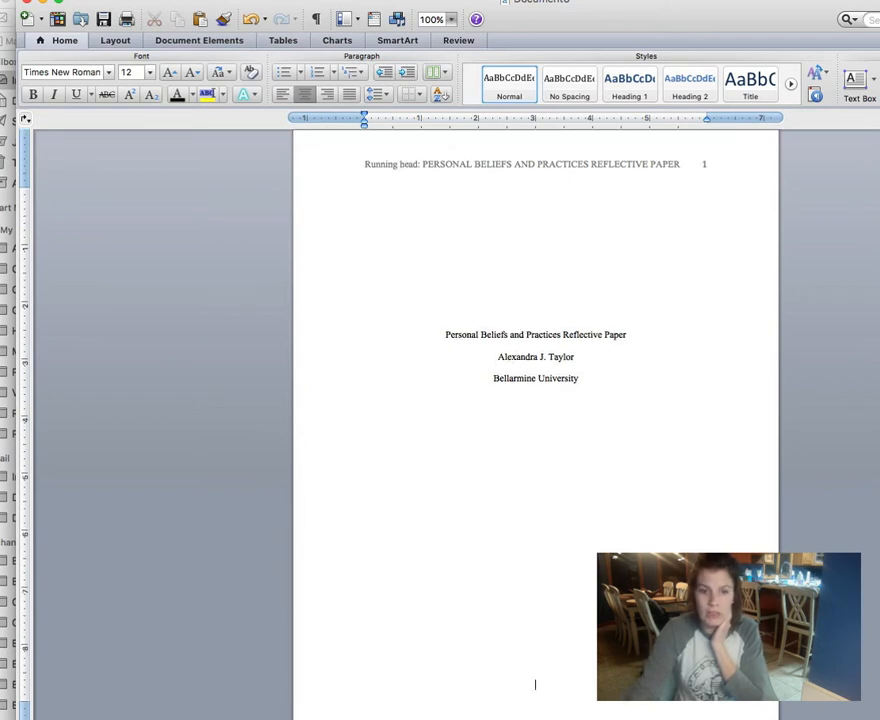
Step: Start a second page and open its header for editing
{"action": "key", "text": "Return"}
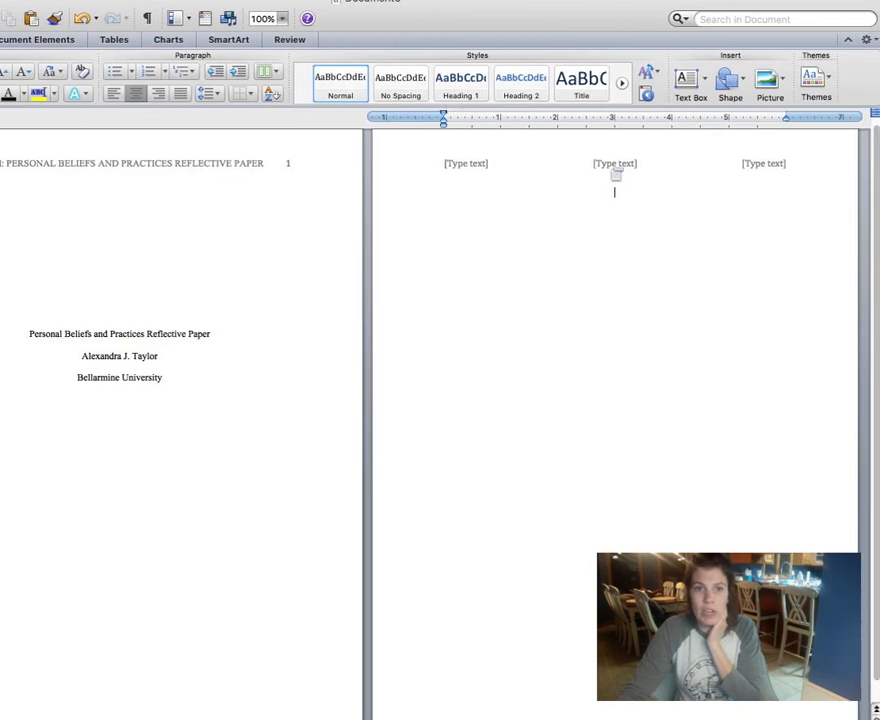
{"action": "double_click", "coordinate": [617, 166]}
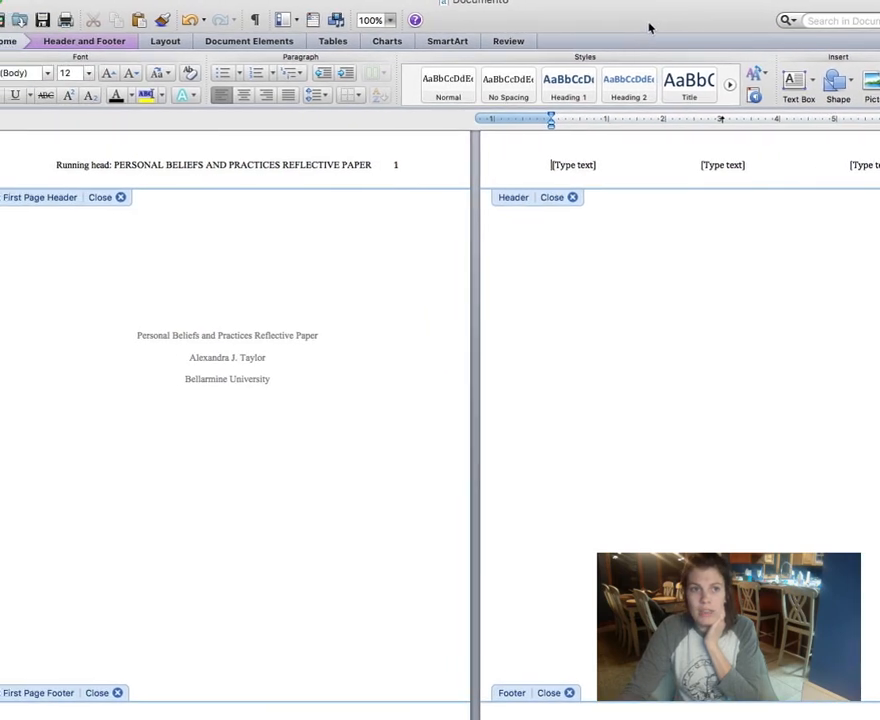
Step: Paste 'PERSONAL BELIEFS AND PRACTICES REFLECTIVE PAPER' into the header and delete the other placeholders
{"action": "left_click", "coordinate": [576, 167]}
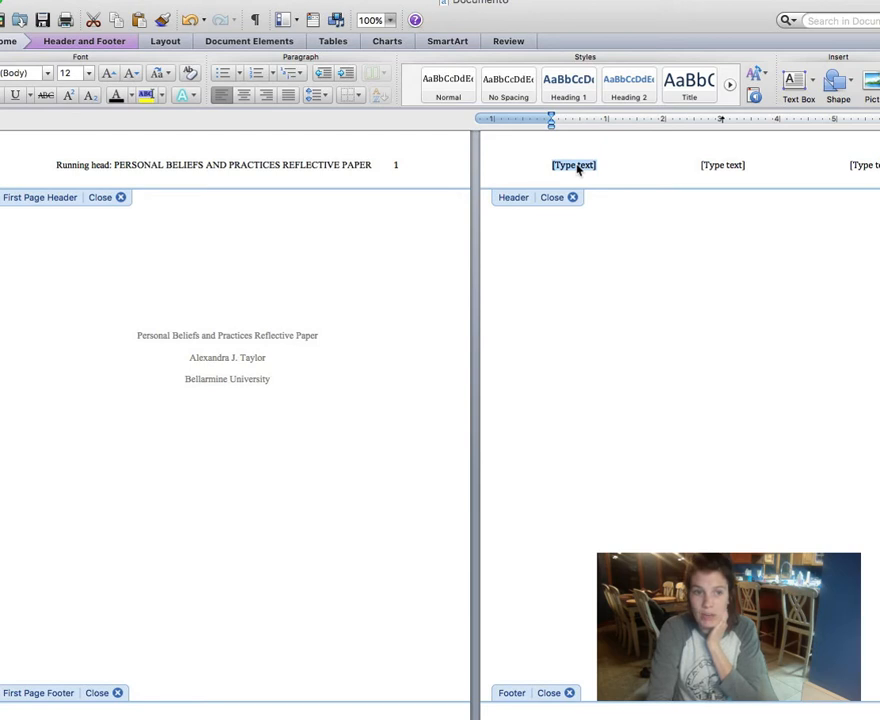
{"action": "type", "text": "PERSONAL BELIEFS AND PRACTICES REFLECTIVE PAPER"}
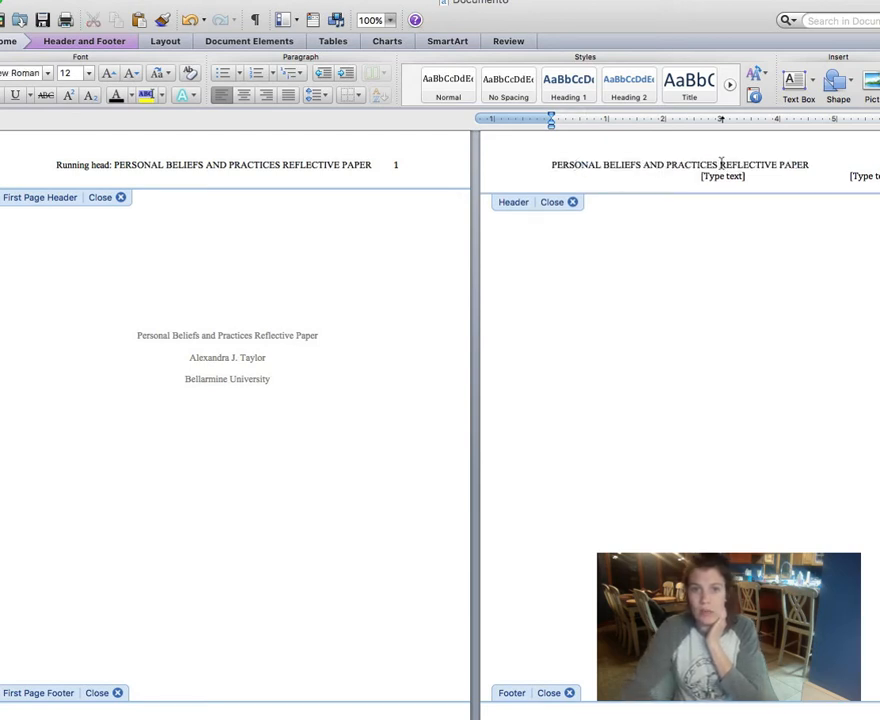
{"action": "left_click", "coordinate": [725, 178]}
{"action": "key", "text": "Delete"}
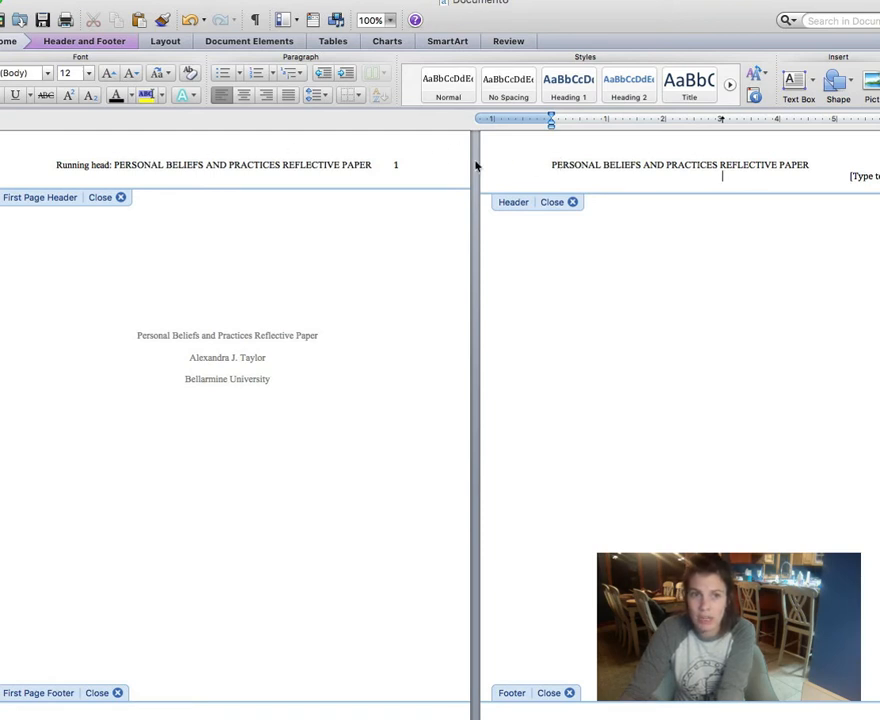
{"action": "left_click", "coordinate": [855, 178]}
{"action": "key", "text": "BackSpace"}
{"action": "key", "text": "BackSpace"}
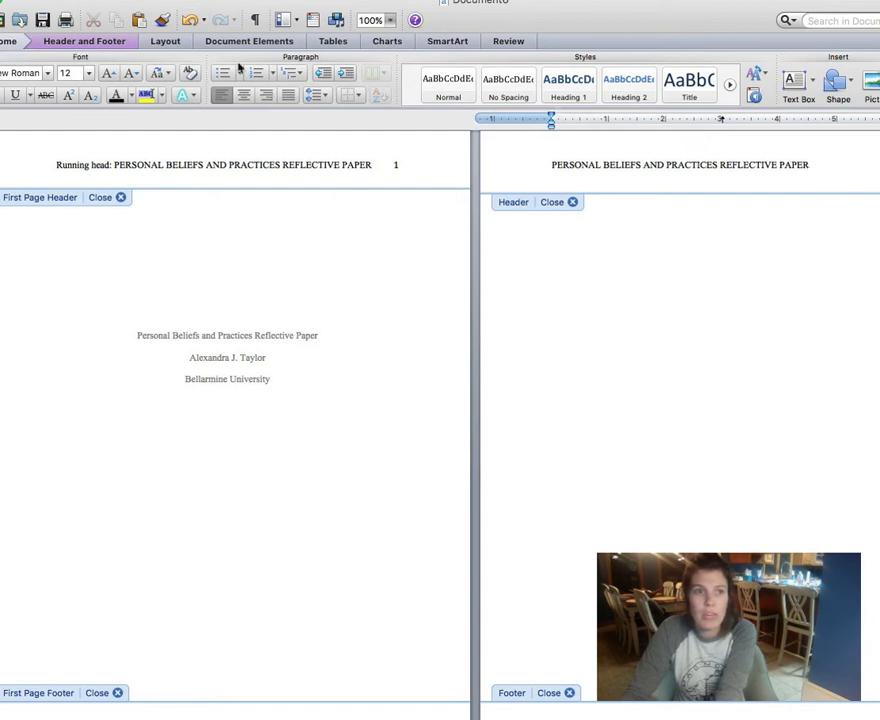
Step: Insert page number 2 into the header and tab it to the right margin
{"action": "left_click", "coordinate": [84, 38]}
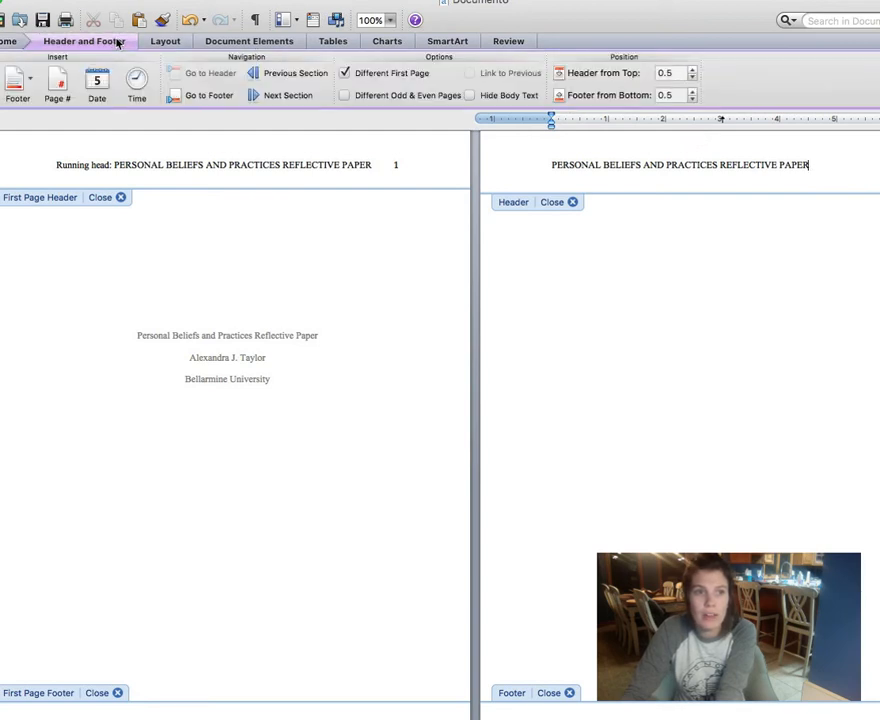
{"action": "left_click", "coordinate": [72, 88]}
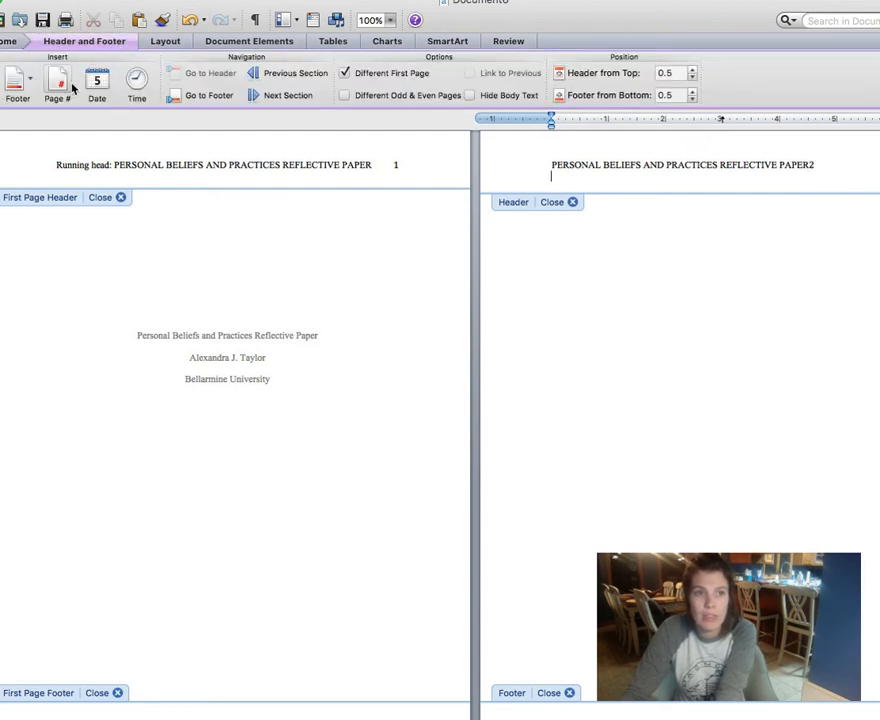
{"action": "left_click", "coordinate": [810, 166]}
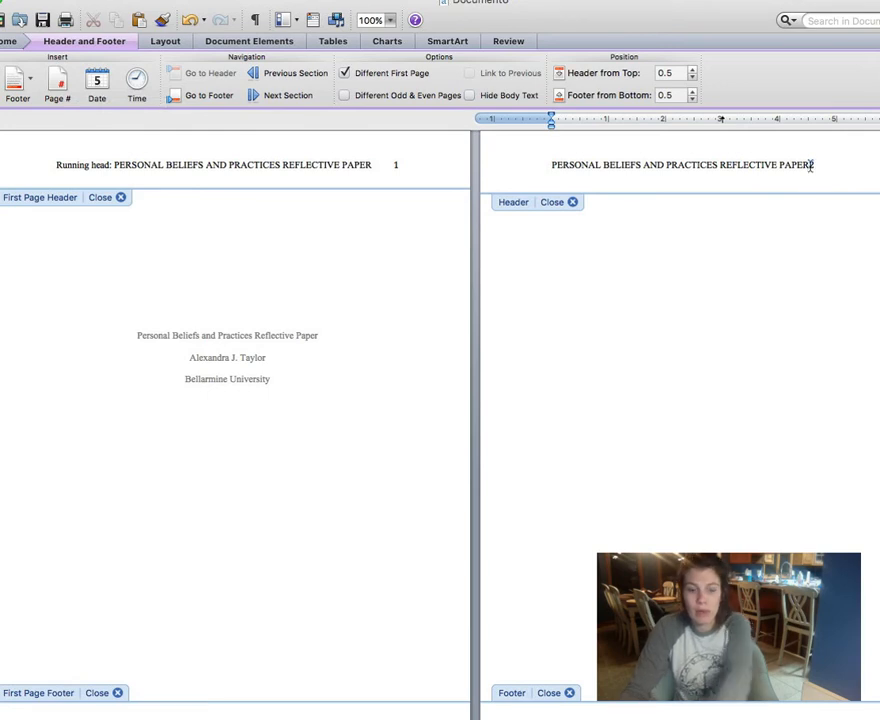
{"action": "key", "text": "Tab"}
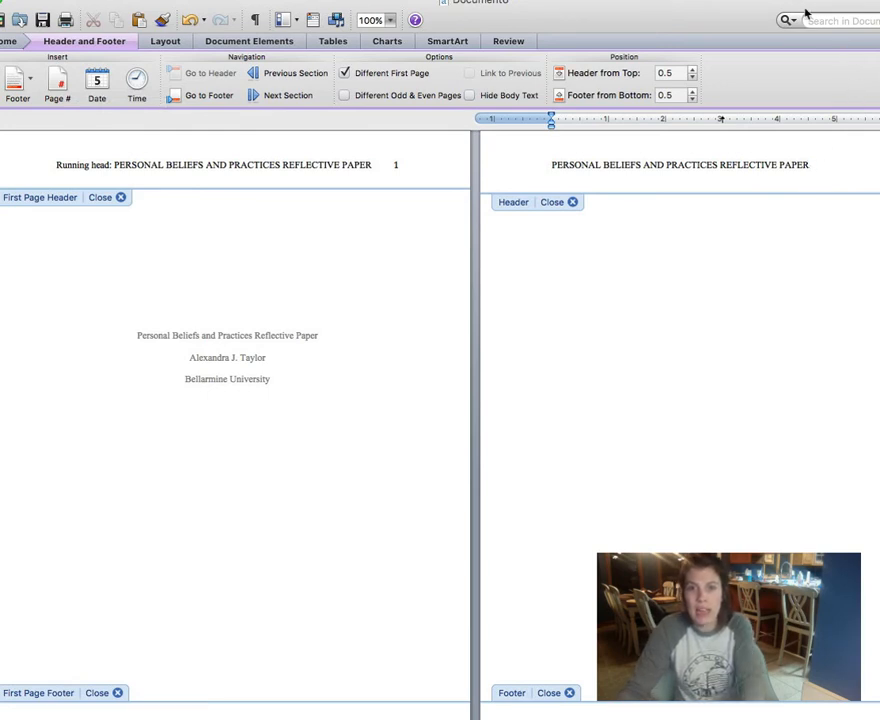
{"action": "left_click", "coordinate": [783, 19]}
{"action": "left_click", "coordinate": [757, 13]}
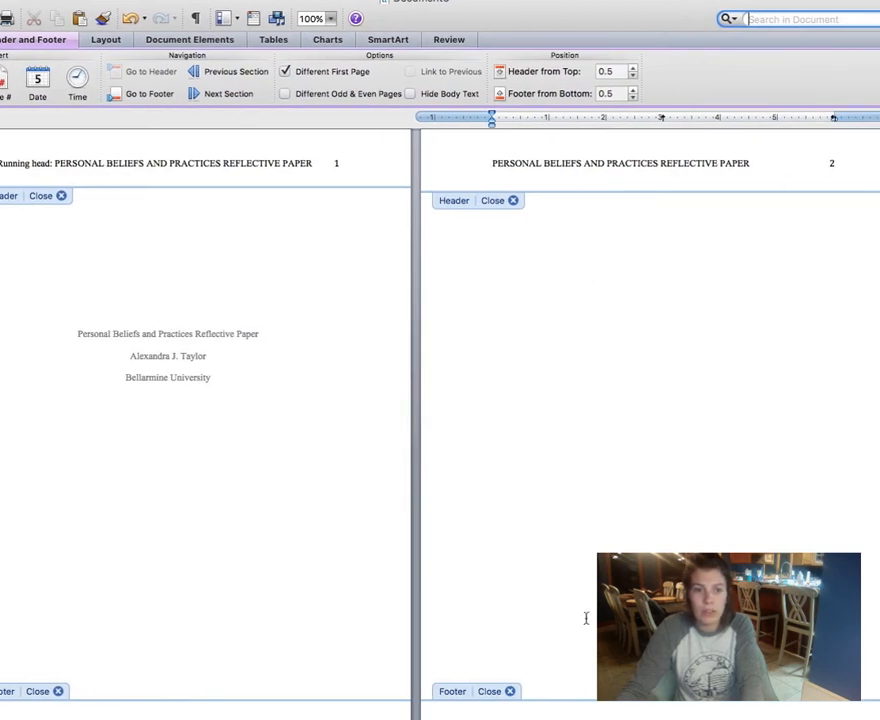
{"action": "left_click", "coordinate": [780, 19]}
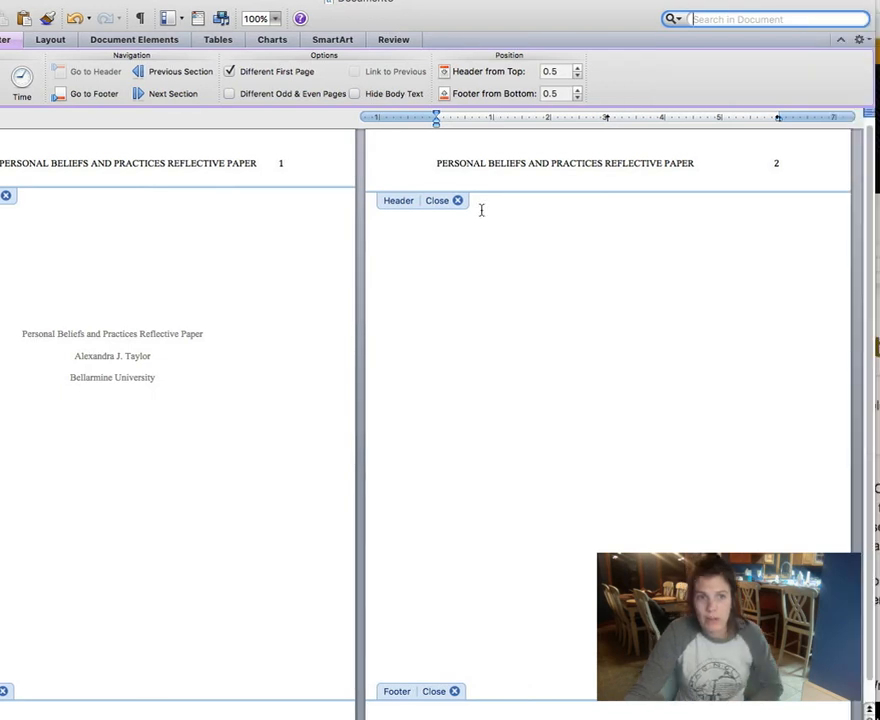
{"action": "key", "text": "Escape"}
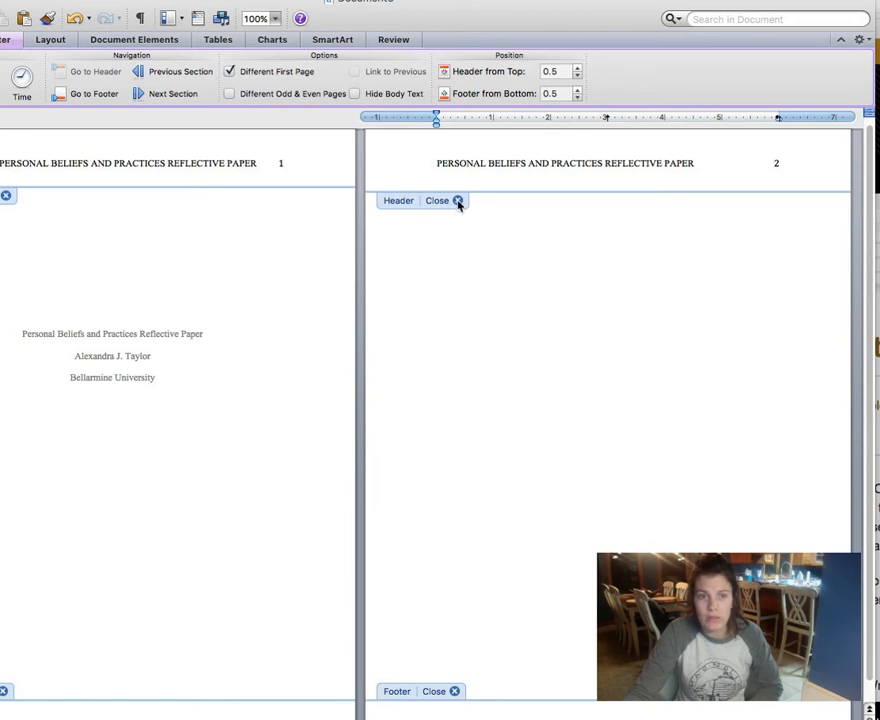
Step: Type the bold, centered title 'Personal Beliefs and Practices Reflective Paper' at the top of page 2
{"action": "left_click", "coordinate": [457, 201]}
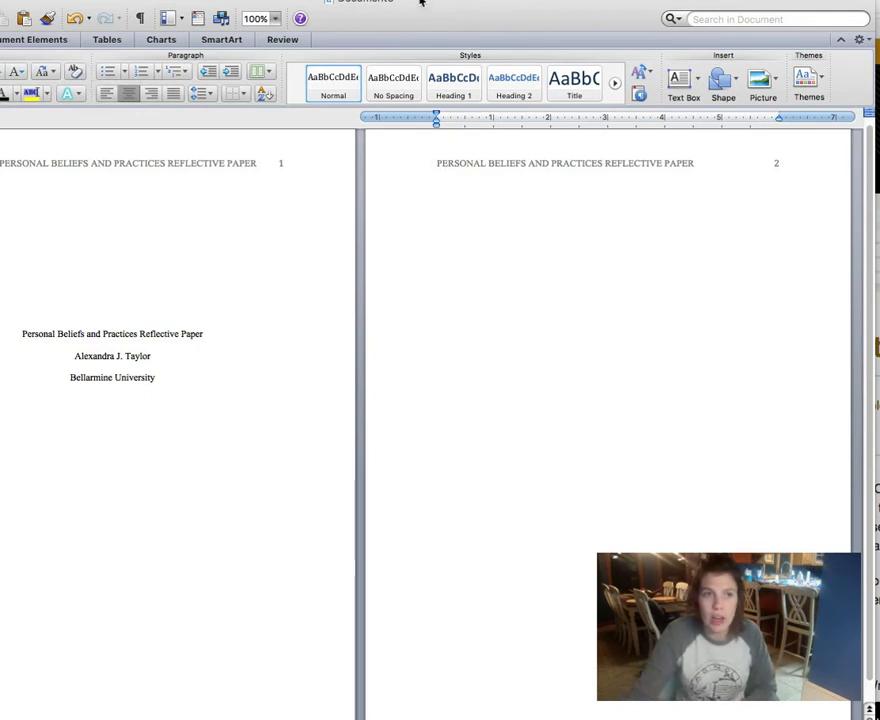
{"action": "left_click_drag", "start_coordinate": [420, 3], "coordinate": [517, 4]}
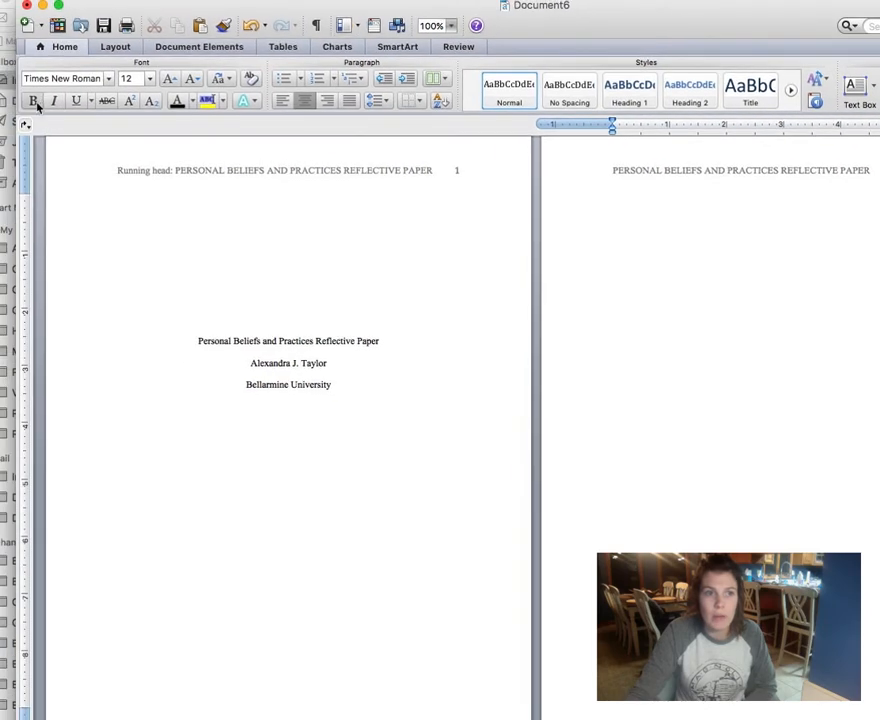
{"action": "left_click", "coordinate": [33, 101]}
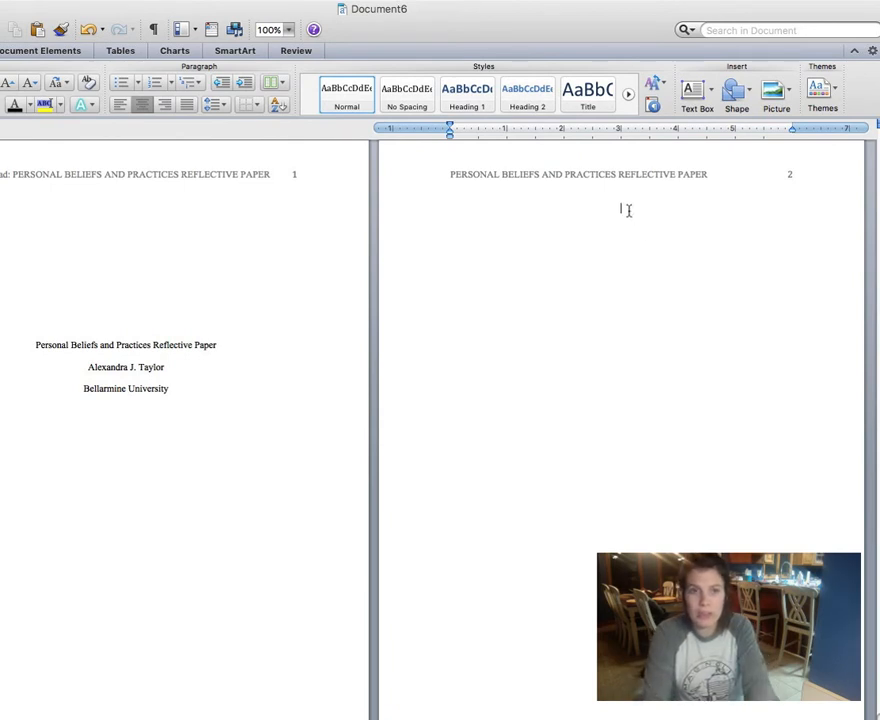
{"action": "type", "text": "Person"}
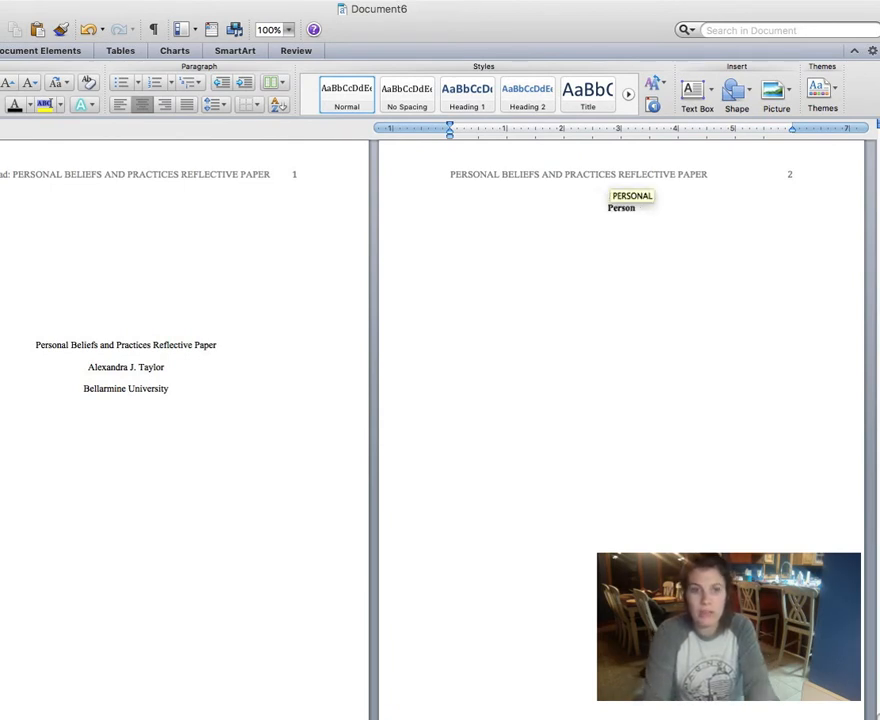
{"action": "type", "text": "al Beliefs an"}
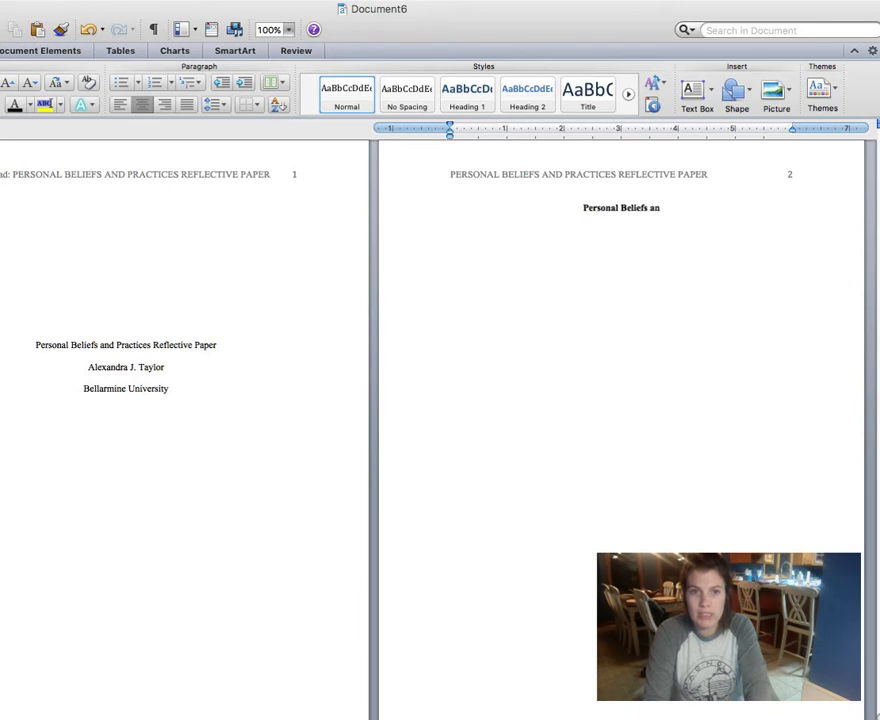
{"action": "type", "text": "d Practices"}
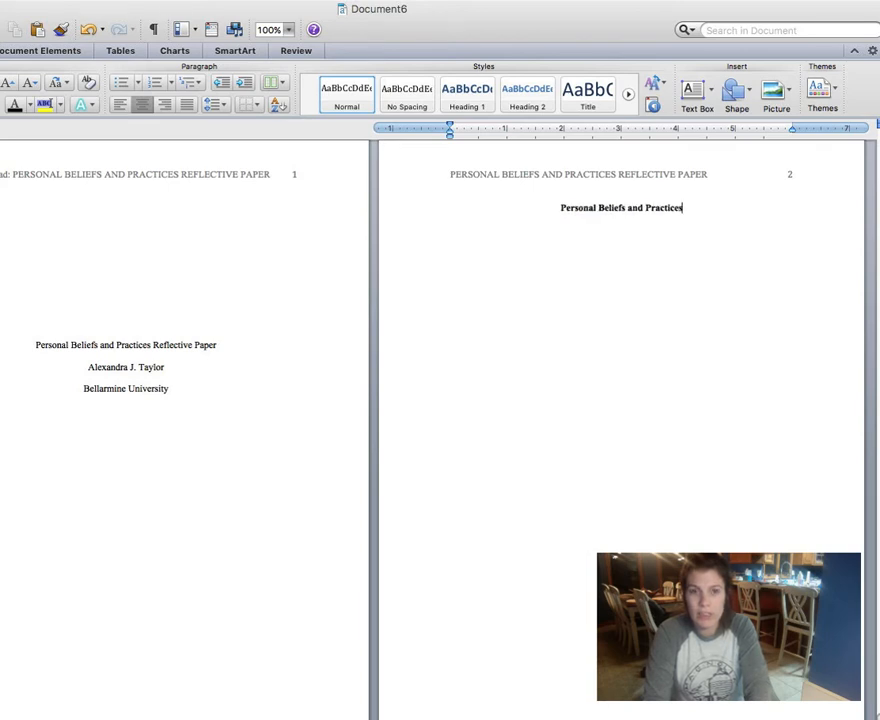
{"action": "type", "text": " Reflectiv"}
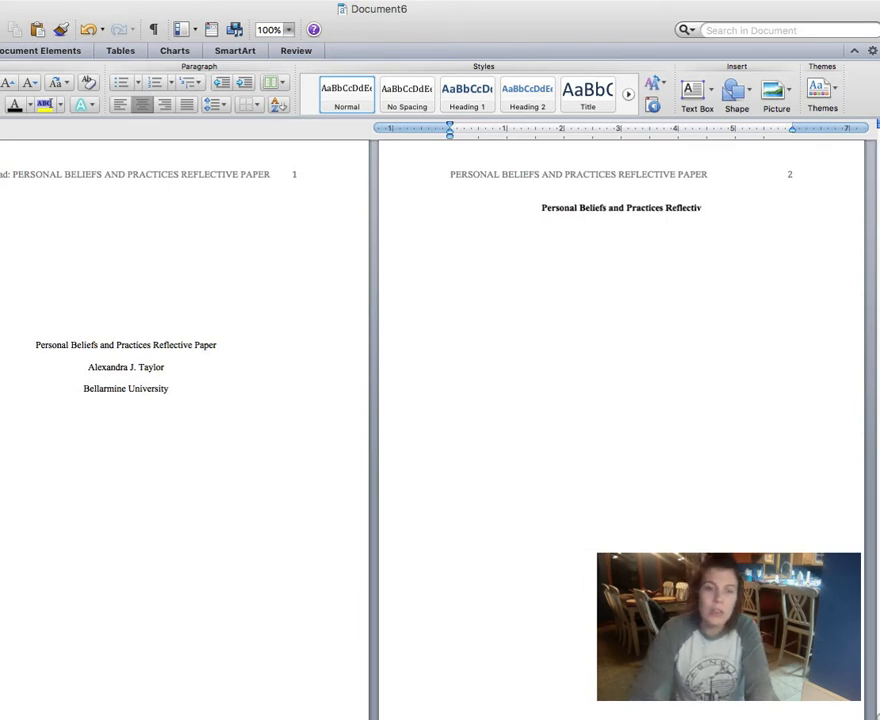
{"action": "type", "text": "e Paper"}
{"action": "key", "text": "Return"}
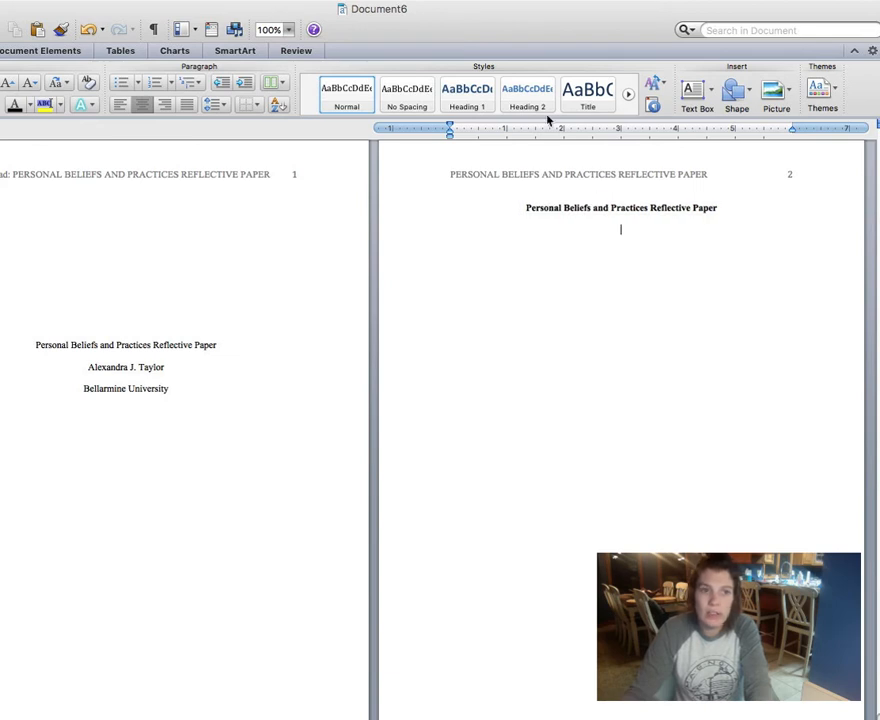
Step: Add the left-aligned bold heading 'Section 1: Home, School, and Community Influences'
{"action": "left_click", "coordinate": [125, 108]}
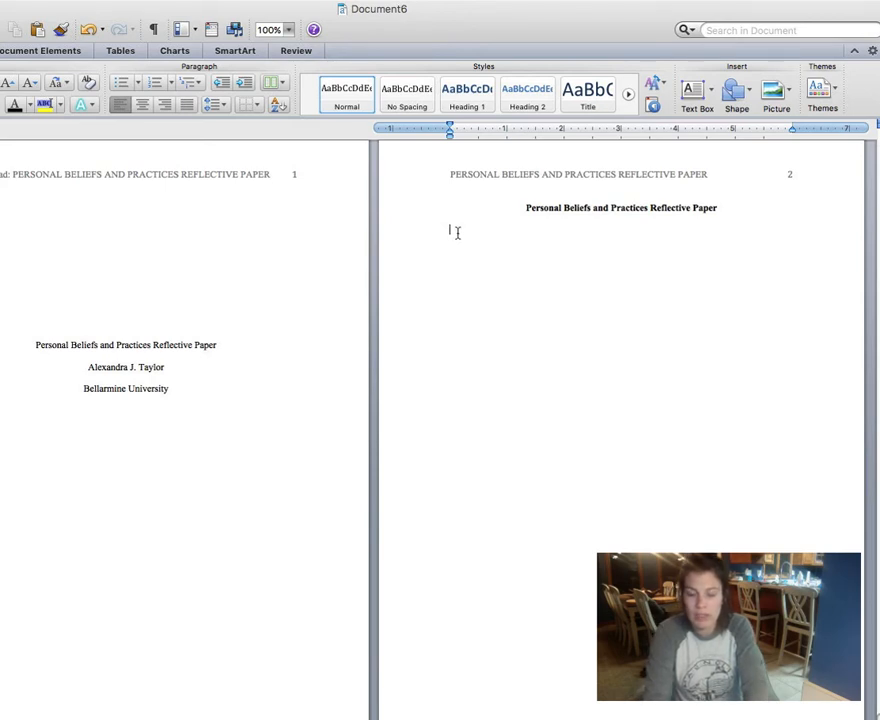
{"action": "type", "text": "Secti"}
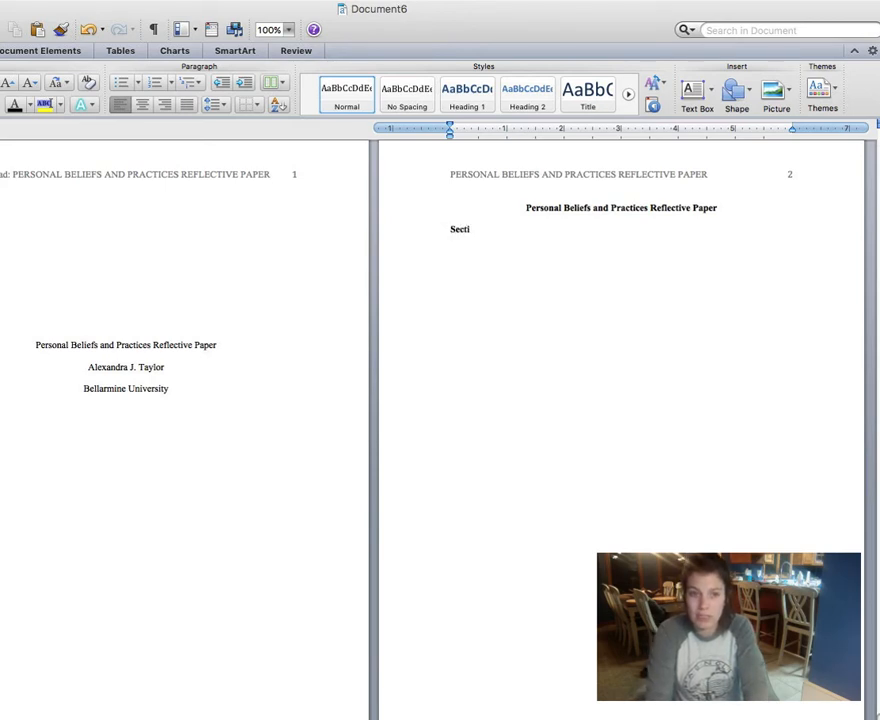
{"action": "type", "text": "on 1"}
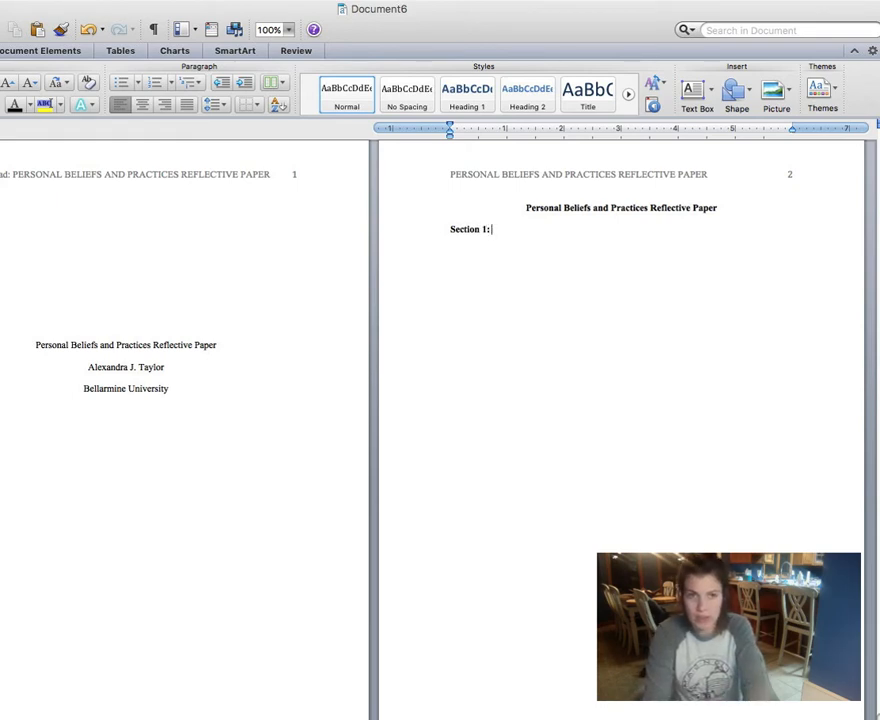
{"action": "type", "text": ": Hom"}
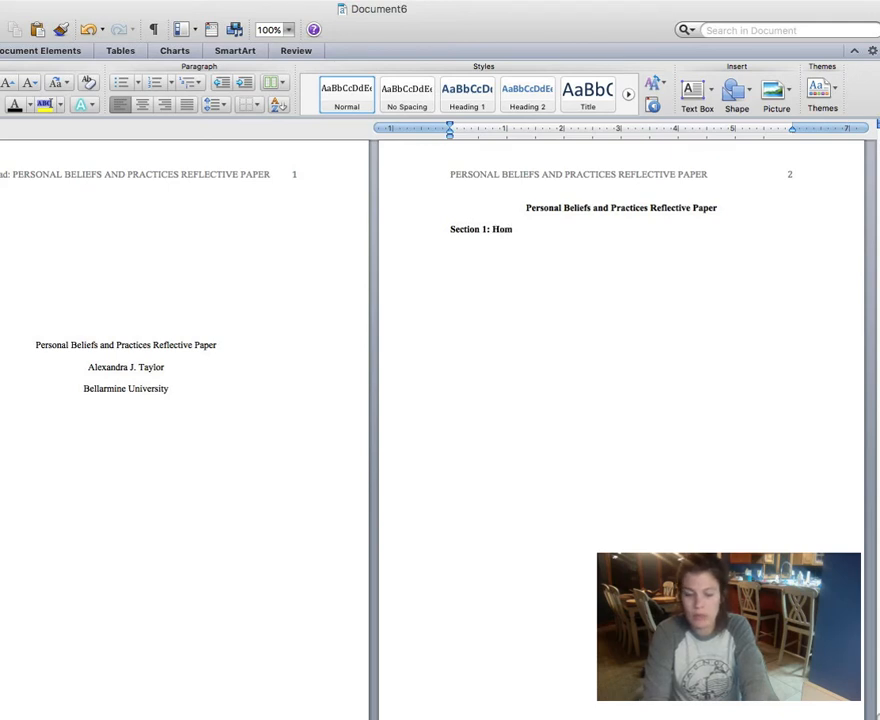
{"action": "type", "text": "e, School"}
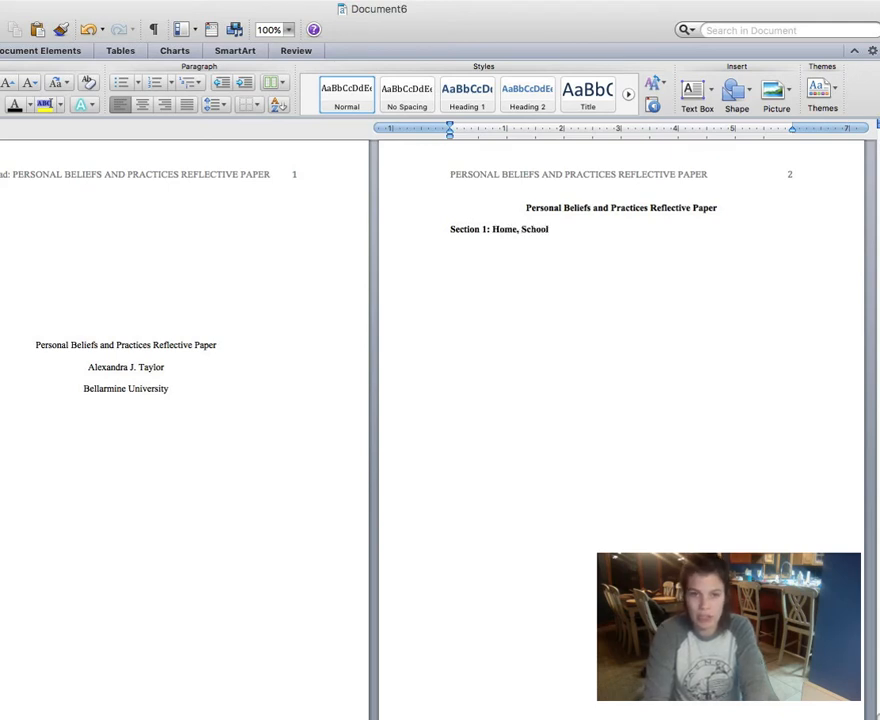
{"action": "type", "text": ", and Family"}
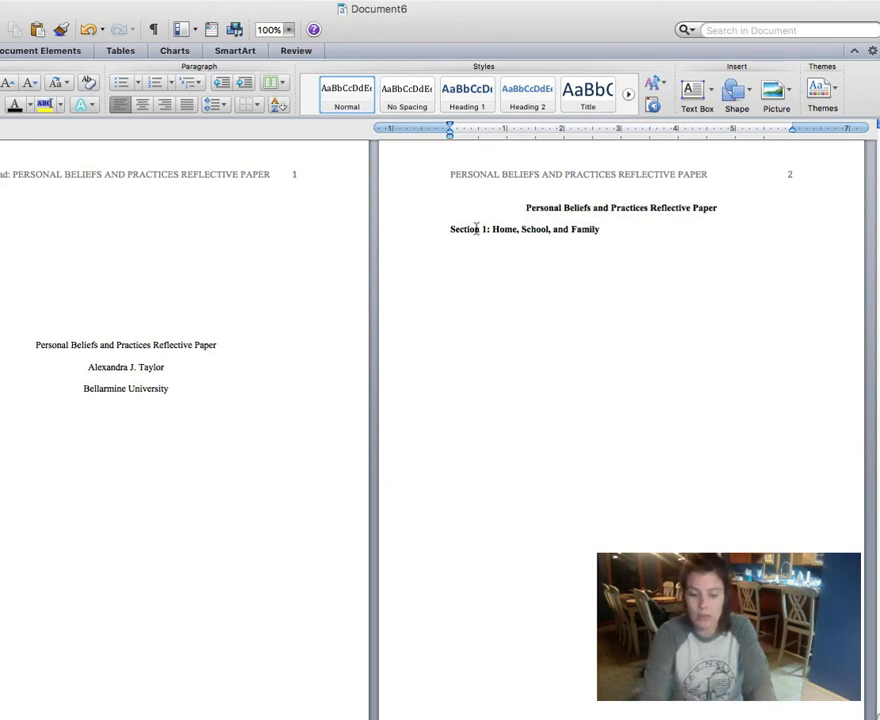
{"action": "double_click", "coordinate": [585, 229]}
{"action": "type", "text": "Community Infle"}
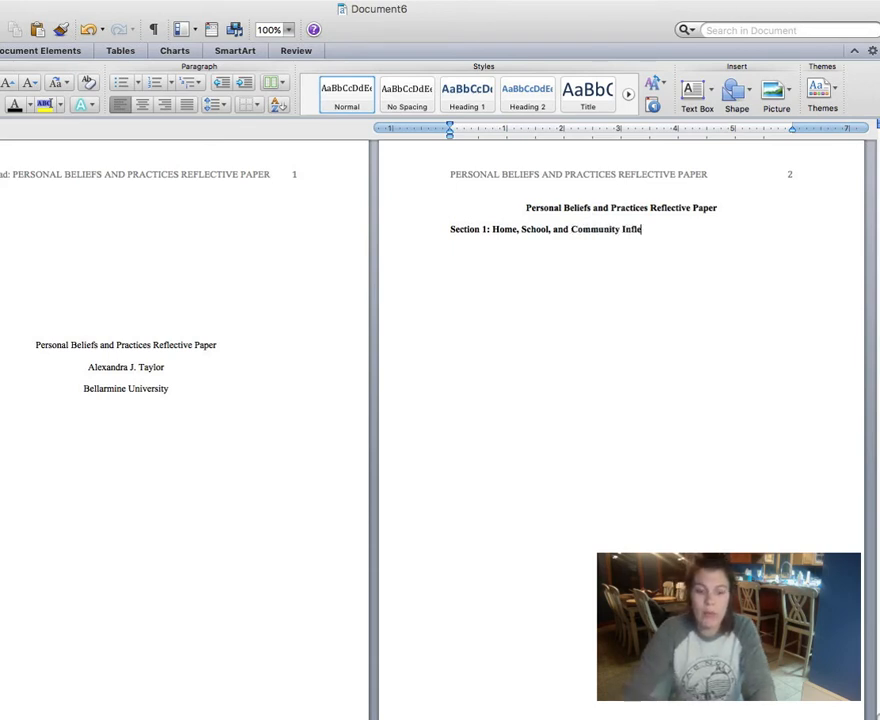
{"action": "key", "text": "BackSpace"}
{"action": "type", "text": "uences"}
{"action": "key", "text": "Return"}
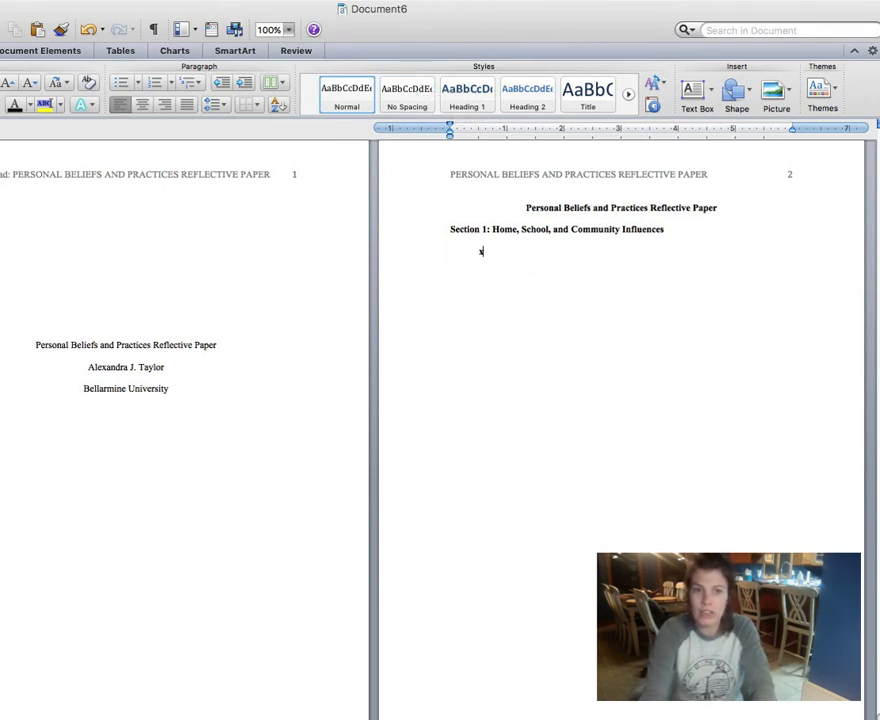
Step: Add placeholder paragraphs below it, then begin the 'Section 2' heading
{"action": "type", "text": "Wwwwwww"}
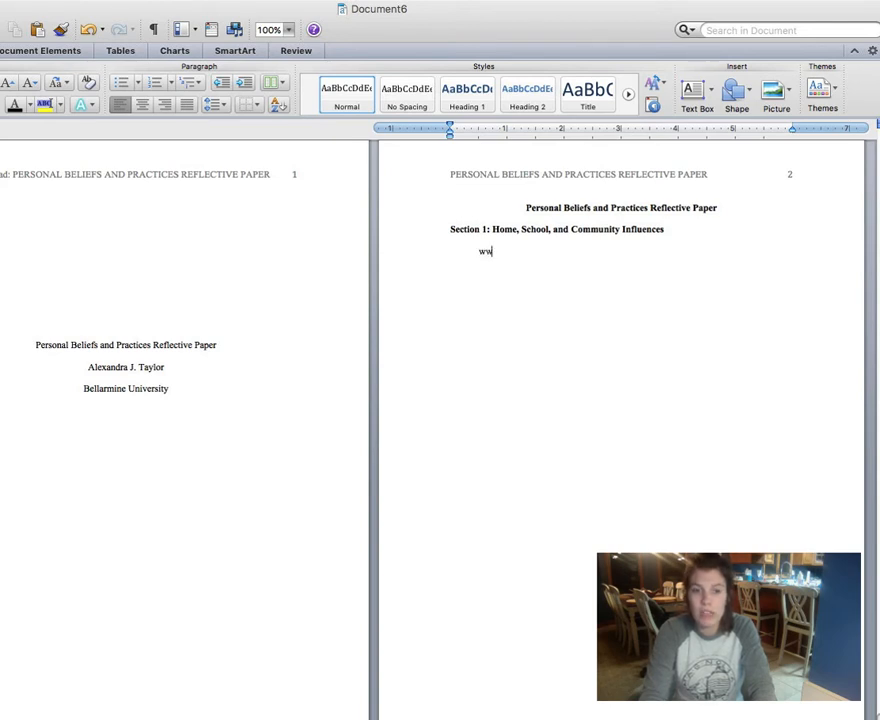
{"action": "key", "text": "Return"}
{"action": "key", "text": "Return"}
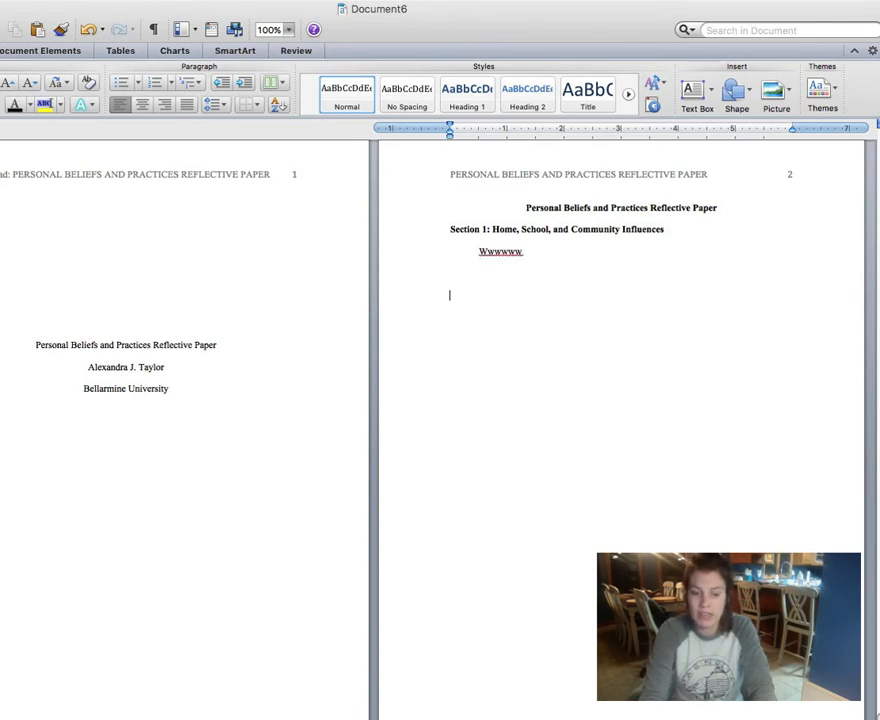
{"action": "type", "text": "wwww"}
{"action": "key", "text": "Return"}
{"action": "key", "text": "Return"}
{"action": "key", "text": "Return"}
{"action": "type", "text": "www"}
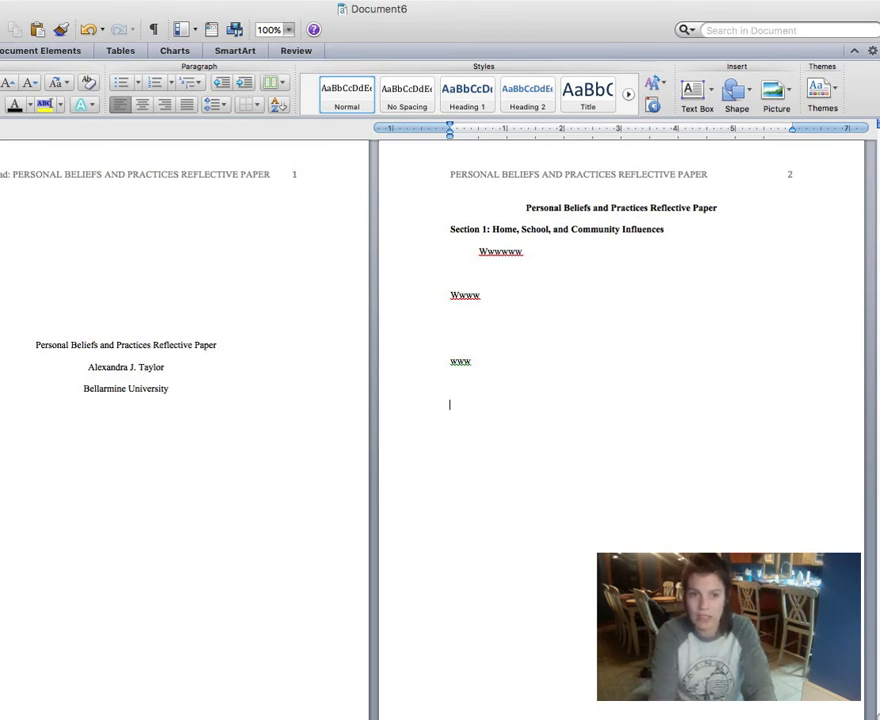
{"action": "type", "text": "Section 2:"}
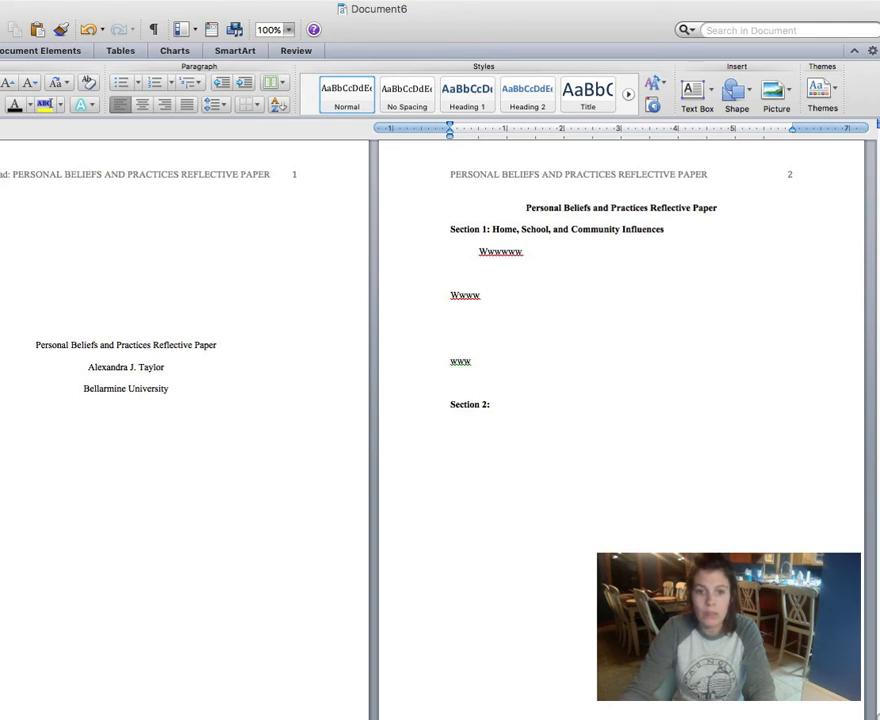
Step: Scroll down and back up at 116% zoom to bring page 3 and its running head into view
{"action": "scroll", "coordinate": [440, 400], "scroll_direction": "down", "scroll_amount": 3}
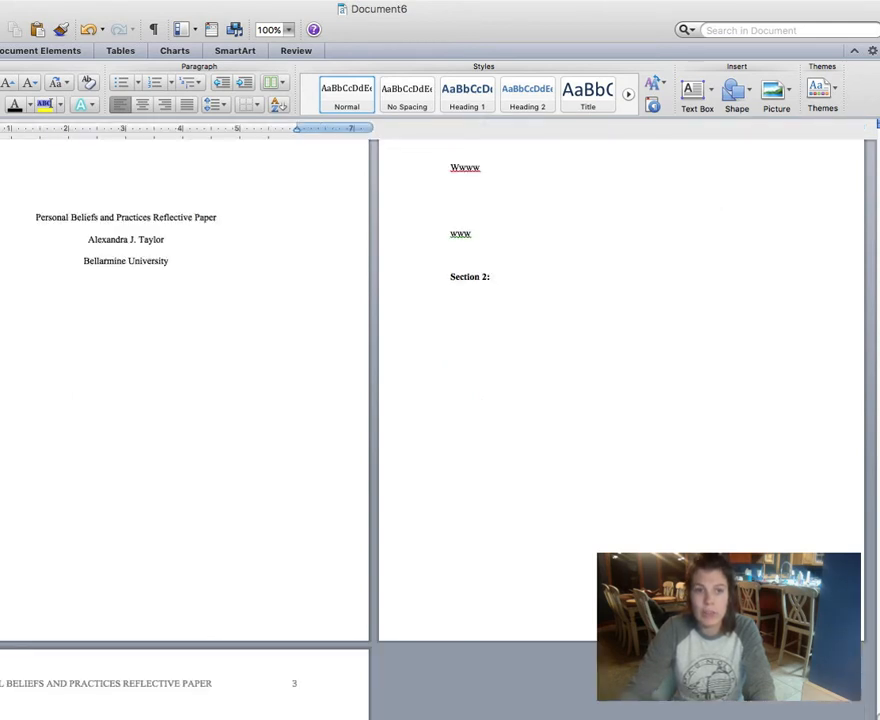
{"action": "scroll", "coordinate": [440, 400], "scroll_direction": "up", "scroll_amount": 5}
{"action": "scroll", "coordinate": [440, 400], "scroll_direction": "down", "scroll_amount": 5}
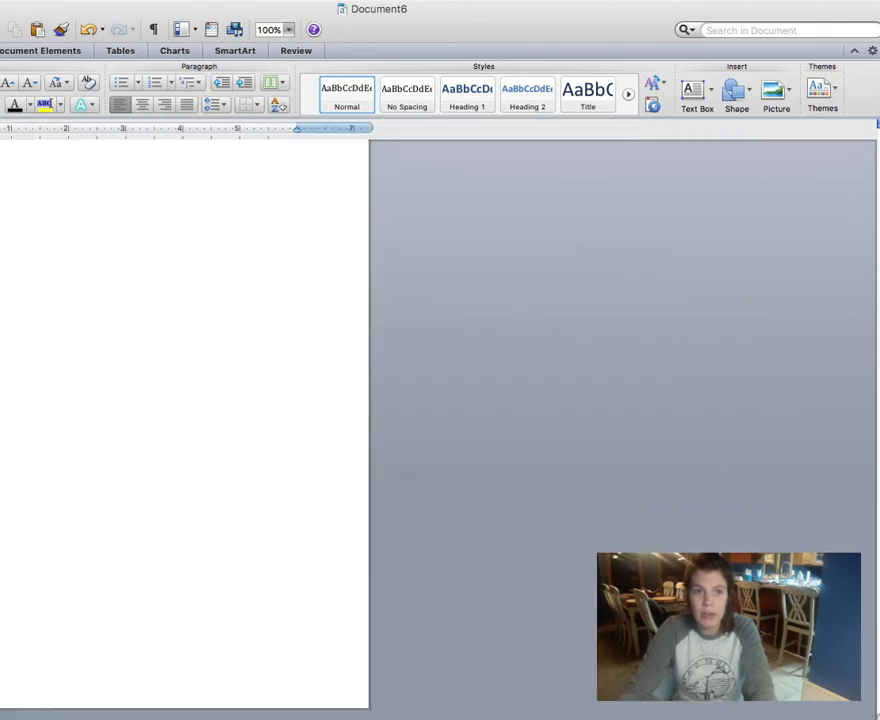
{"action": "scroll", "coordinate": [440, 400], "scroll_direction": "up", "scroll_amount": 2}
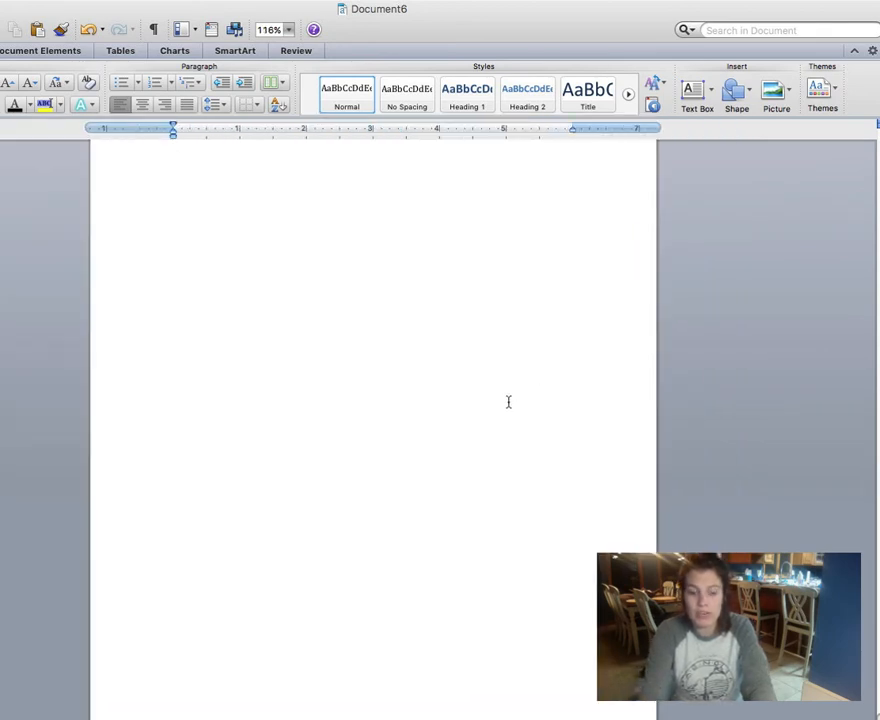
{"action": "scroll", "coordinate": [508, 401], "scroll_direction": "down", "scroll_amount": 10}
{"action": "scroll", "coordinate": [508, 401], "scroll_direction": "up", "scroll_amount": 2}
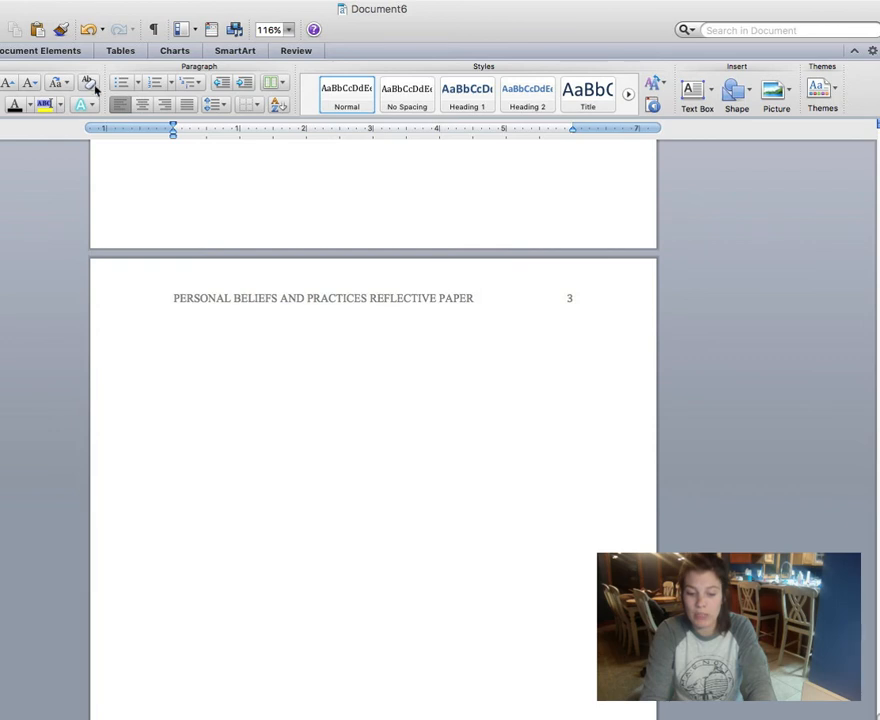
Step: Type a centred 'References' heading at the top of page 3 and start a new line below it
{"action": "left_click", "coordinate": [143, 106]}
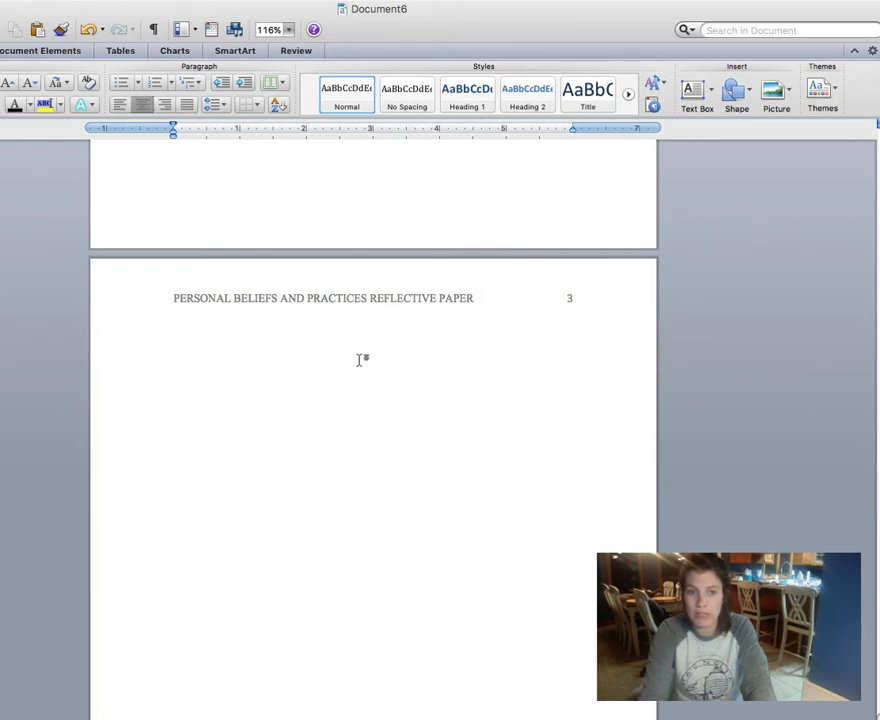
{"action": "type", "text": "R"}
{"action": "key", "text": "BackSpace"}
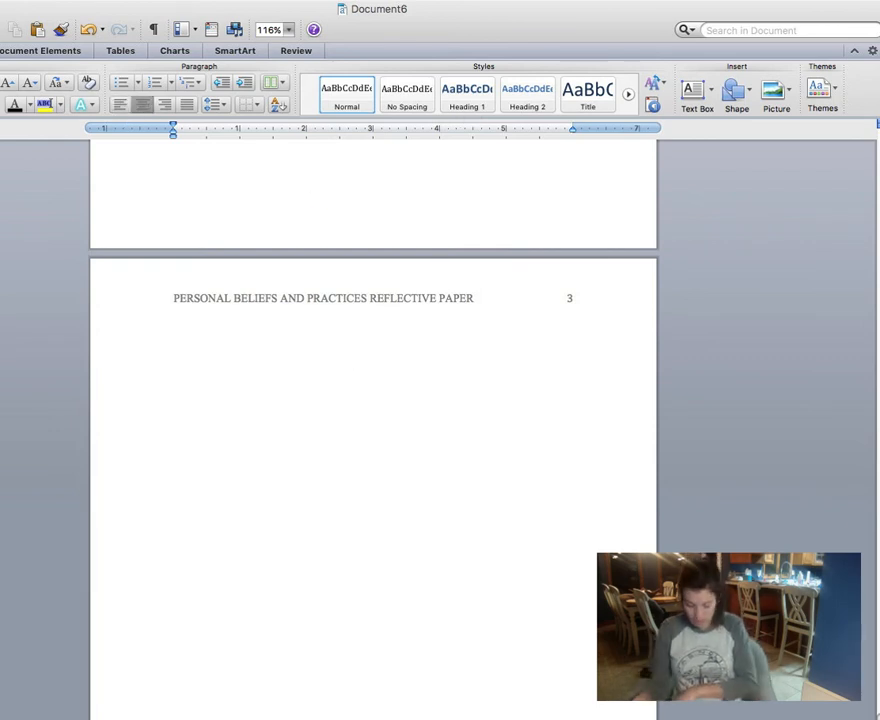
{"action": "type", "text": "Ref"}
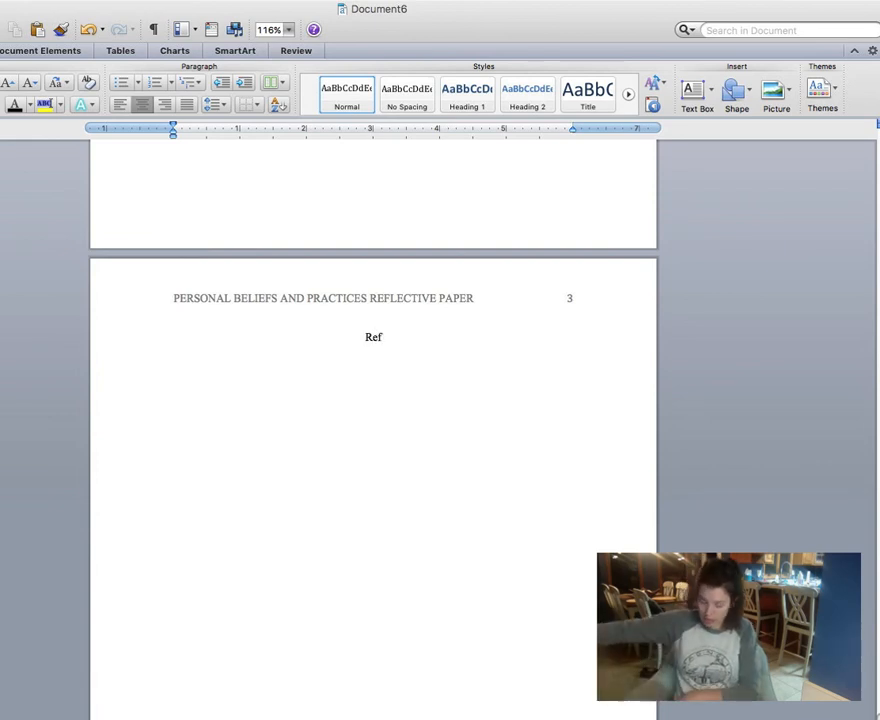
{"action": "type", "text": "erences"}
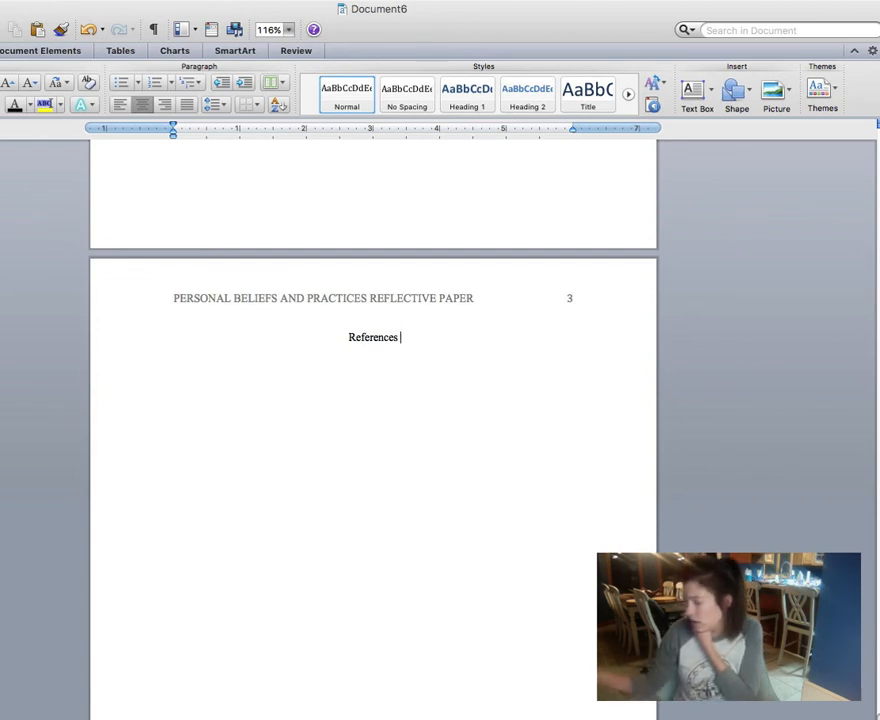
{"action": "key", "text": "Return"}
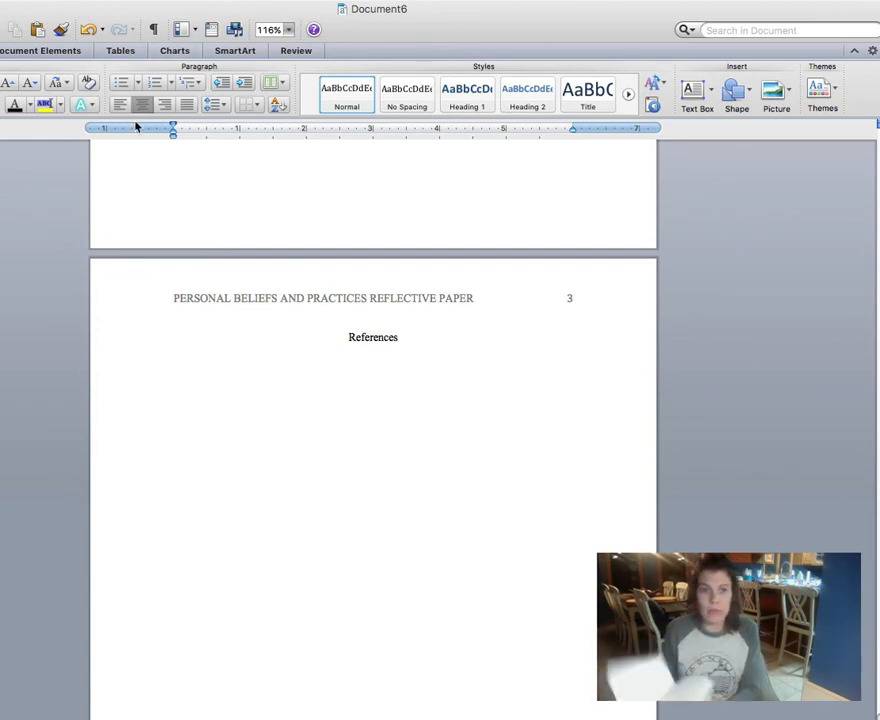
Step: Left-align the line under References and type a long placeholder entry of repeated w's
{"action": "left_click", "coordinate": [120, 104]}
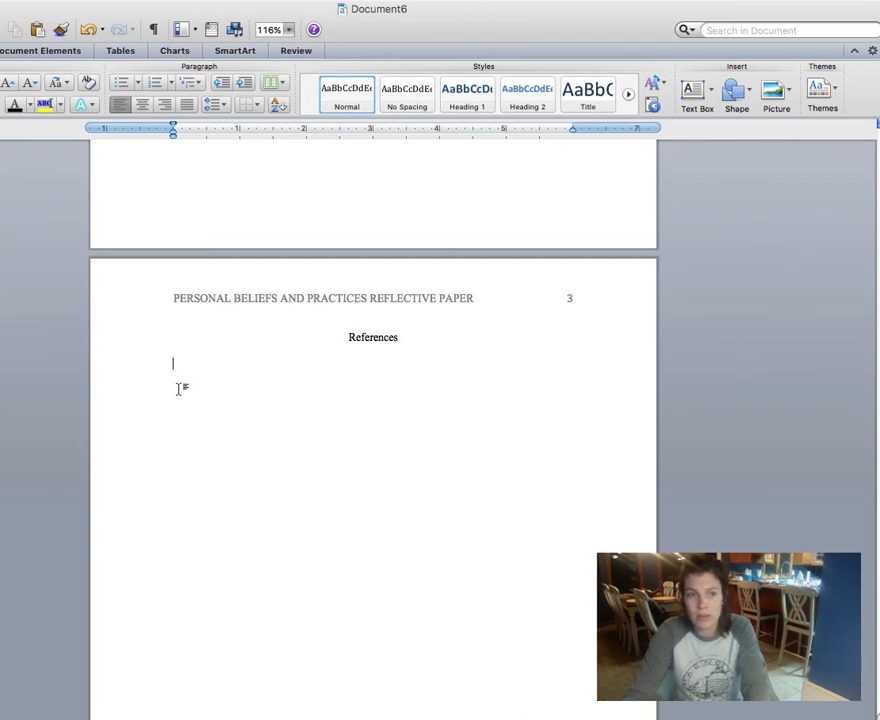
{"action": "type", "text": "w"}
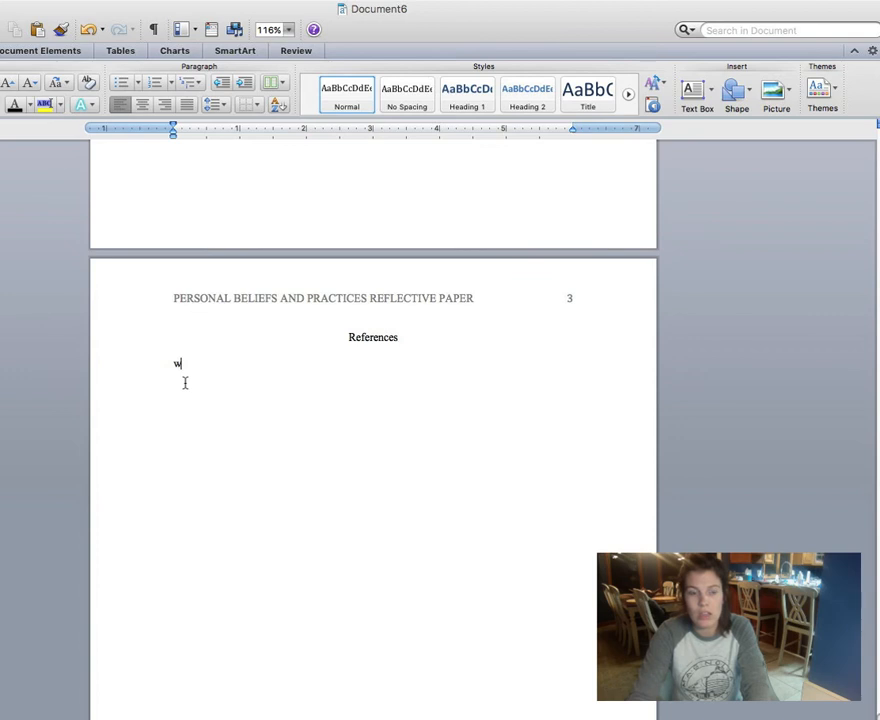
{"action": "type", "text": "www"}
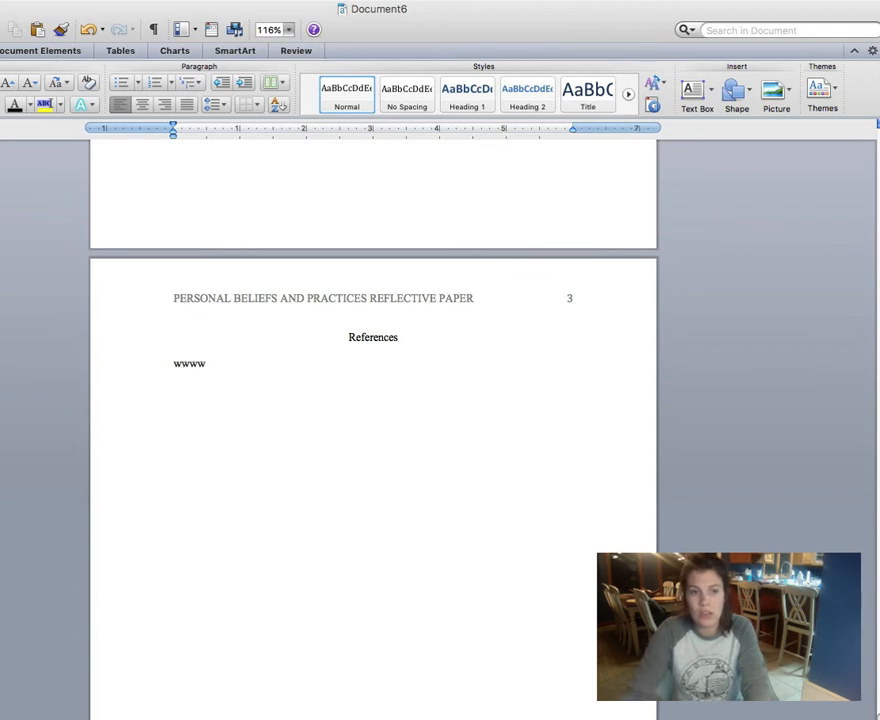
{"action": "type", "text": "wwwwwwww"}
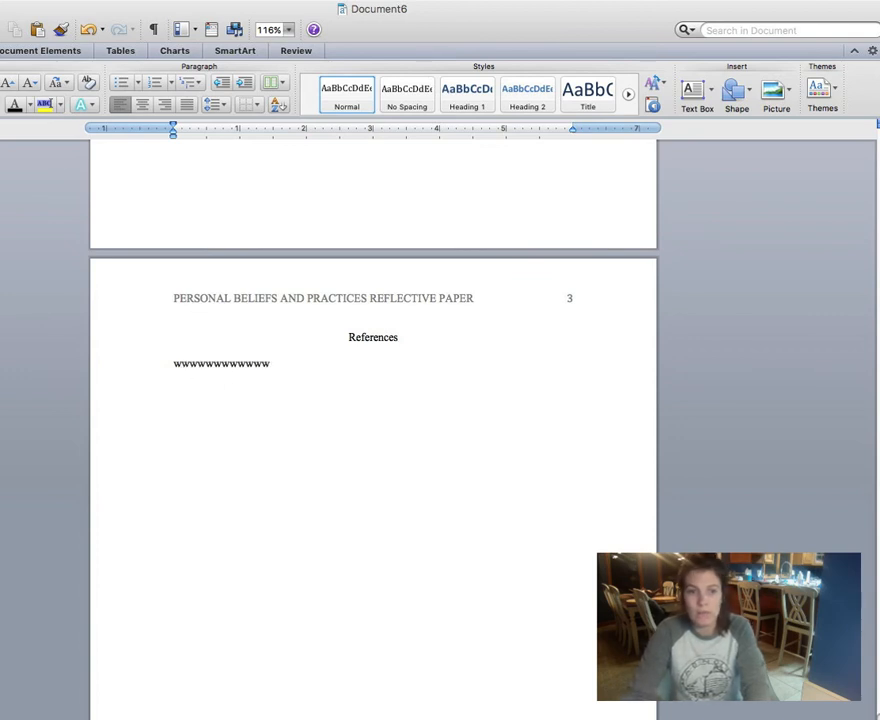
{"action": "type", "text": "wwww"}
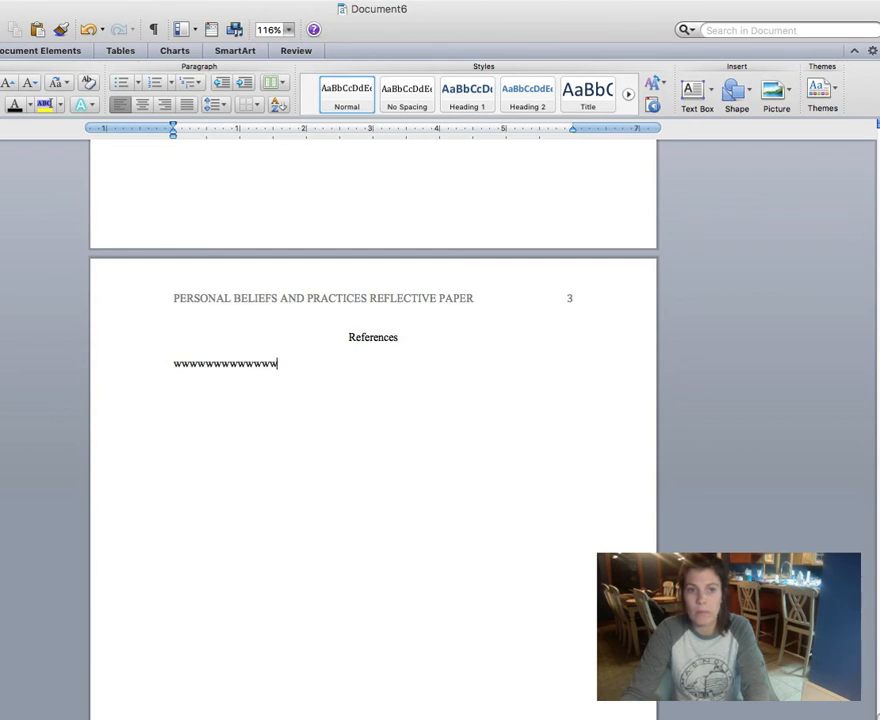
{"action": "type", "text": "wwwwwwwwwwwwwwww"}
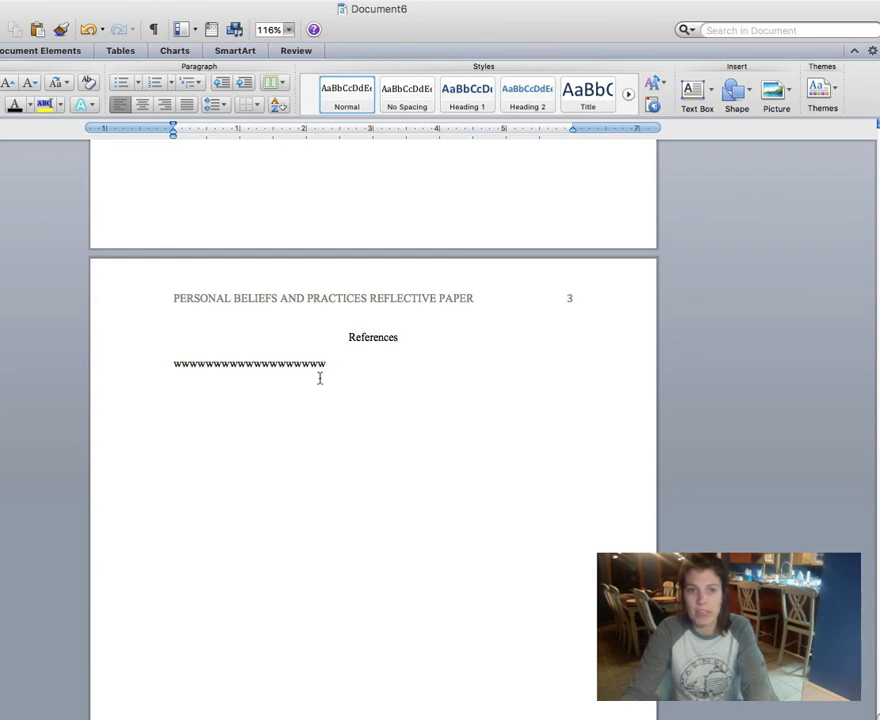
{"action": "type", "text": "wwwwwwwwwwww"}
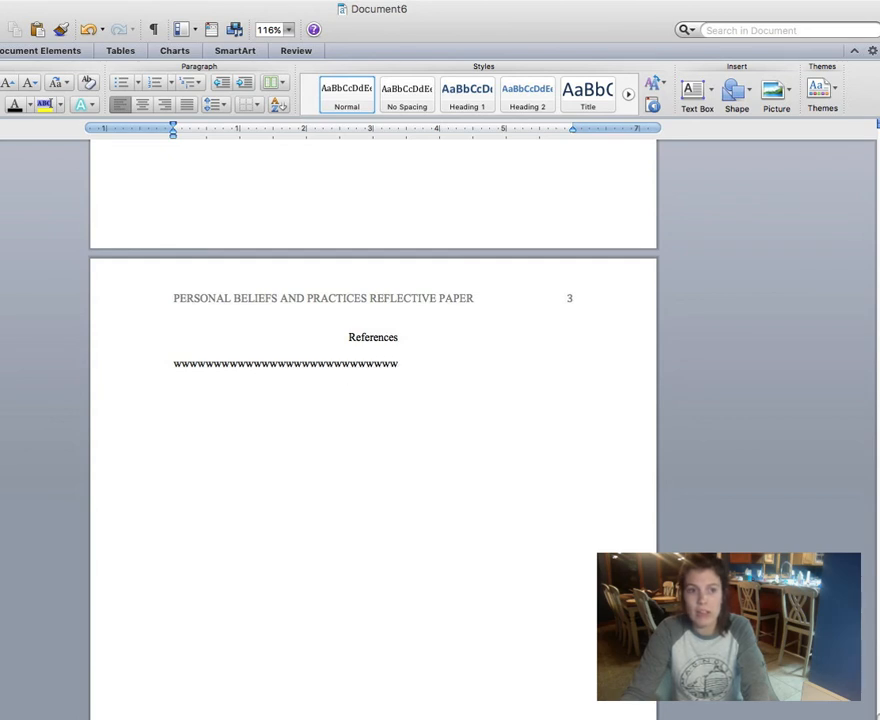
{"action": "type", "text": "wwwwwwwwwwwww"}
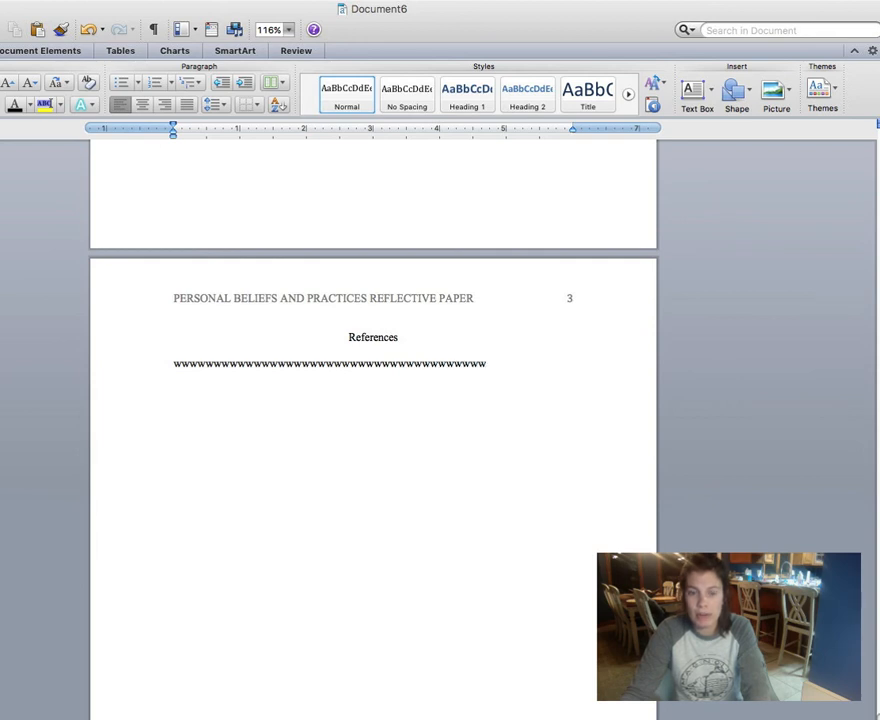
{"action": "type", "text": "wwwwwwwwwwwwww"}
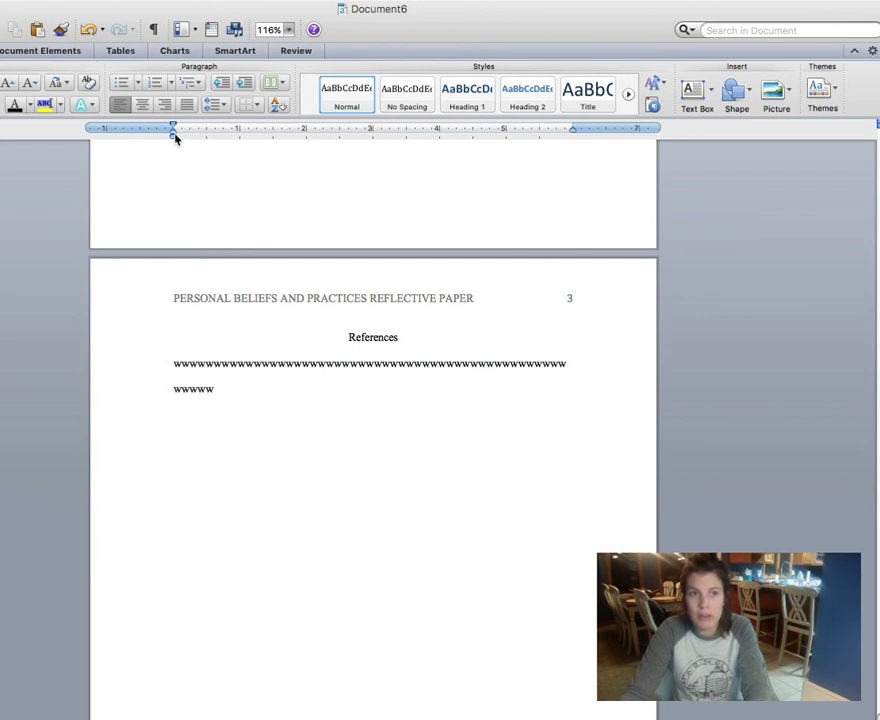
Step: Drag the ruler's hanging indent marker to 0.5 inch for the placeholder reference
{"action": "left_click_drag", "start_coordinate": [175, 137], "coordinate": [207, 140]}
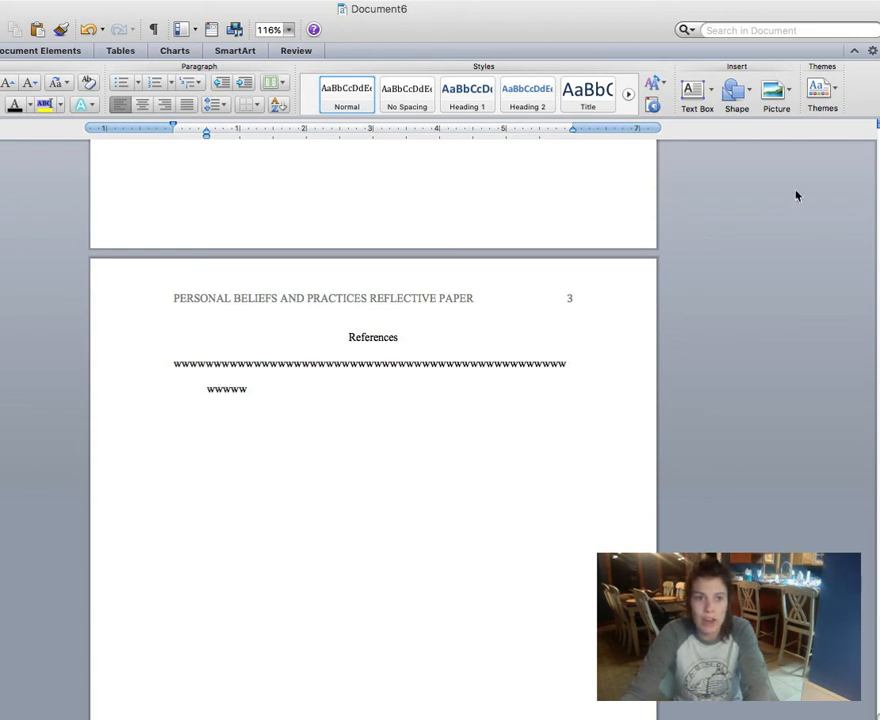
Step: Switch to Safari showing the Purdue OWL homepage with Cmd+Tab
{"action": "key", "text": "super+Tab"}
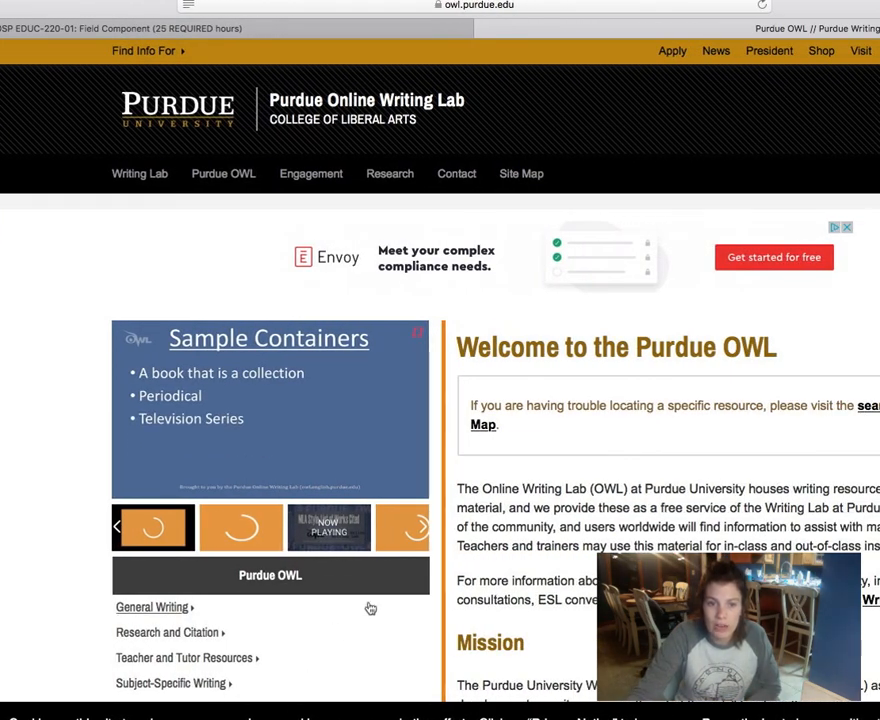
Step: Go from APA Guide through the APA Formatting and Style Guide sidebar to Reference List: Books
{"action": "scroll", "coordinate": [370, 608], "scroll_direction": "down", "scroll_amount": 4}
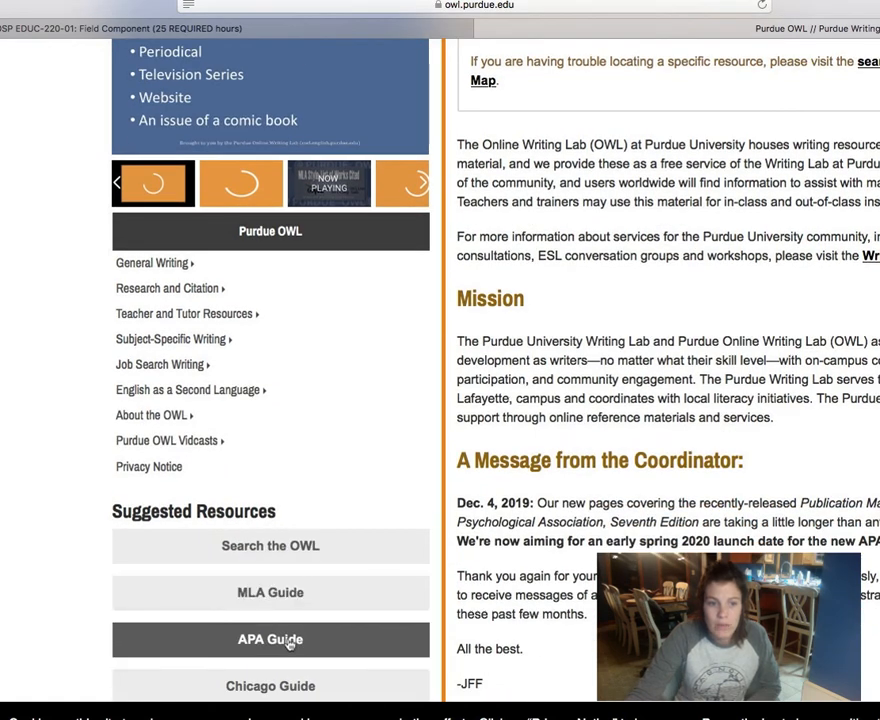
{"action": "left_click", "coordinate": [287, 641]}
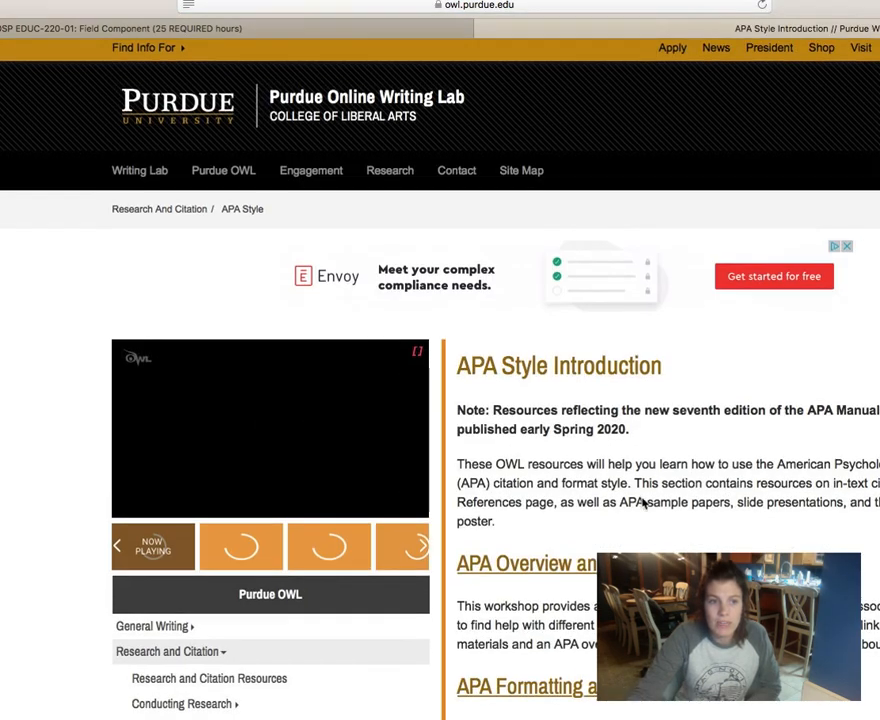
{"action": "scroll", "coordinate": [645, 505], "scroll_direction": "down", "scroll_amount": 6}
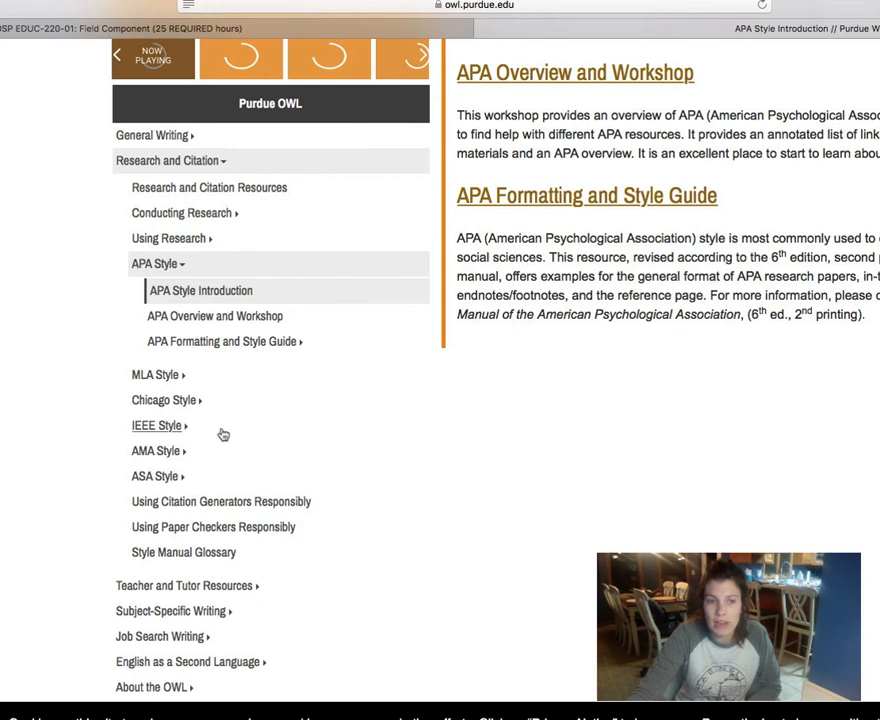
{"action": "scroll", "coordinate": [223, 434], "scroll_direction": "up", "scroll_amount": 2}
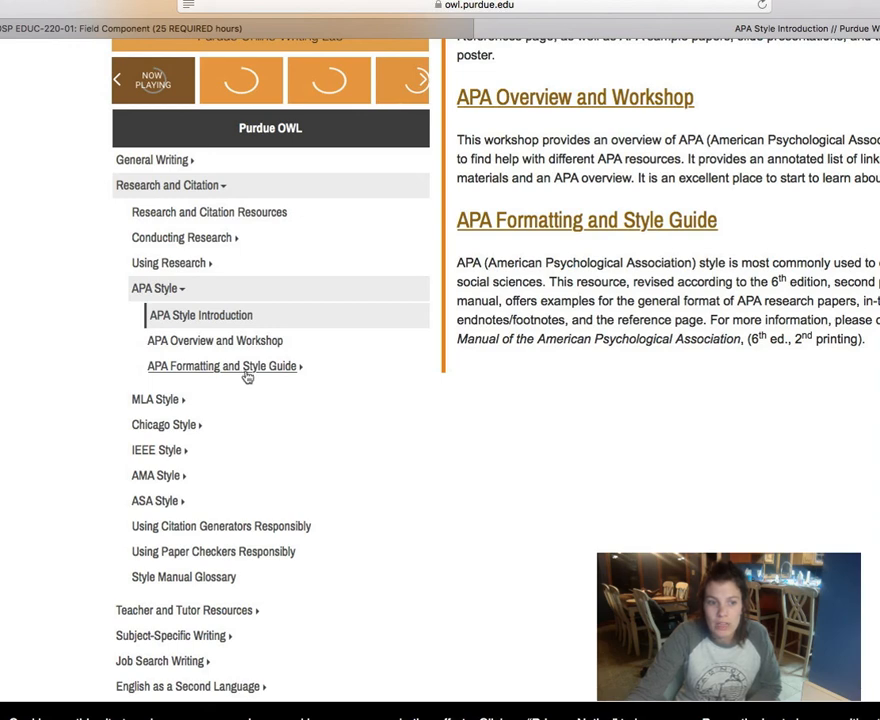
{"action": "left_click", "coordinate": [241, 372]}
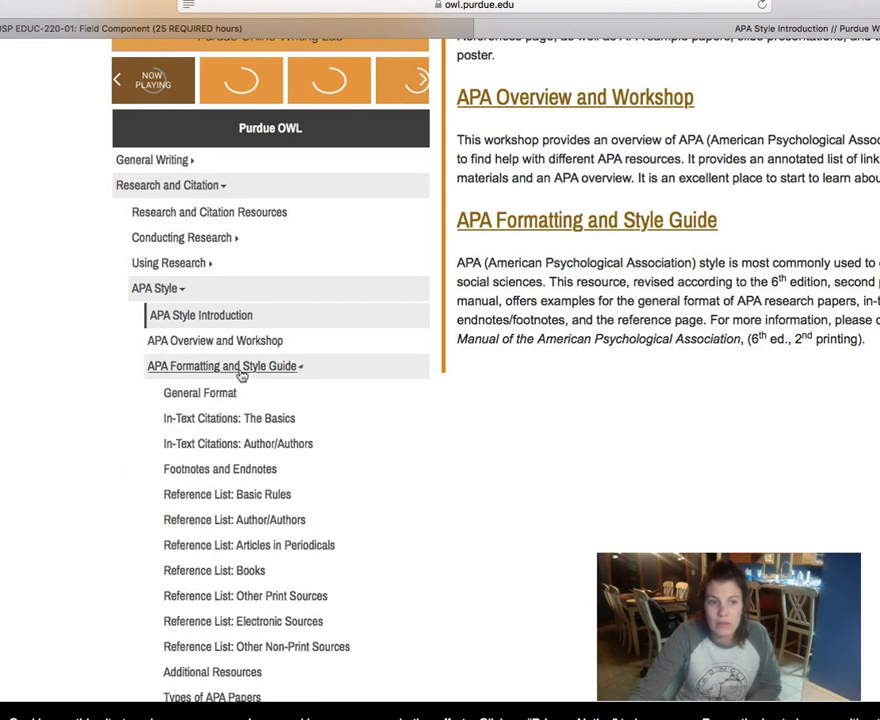
{"action": "scroll", "coordinate": [241, 374], "scroll_direction": "down", "scroll_amount": 3}
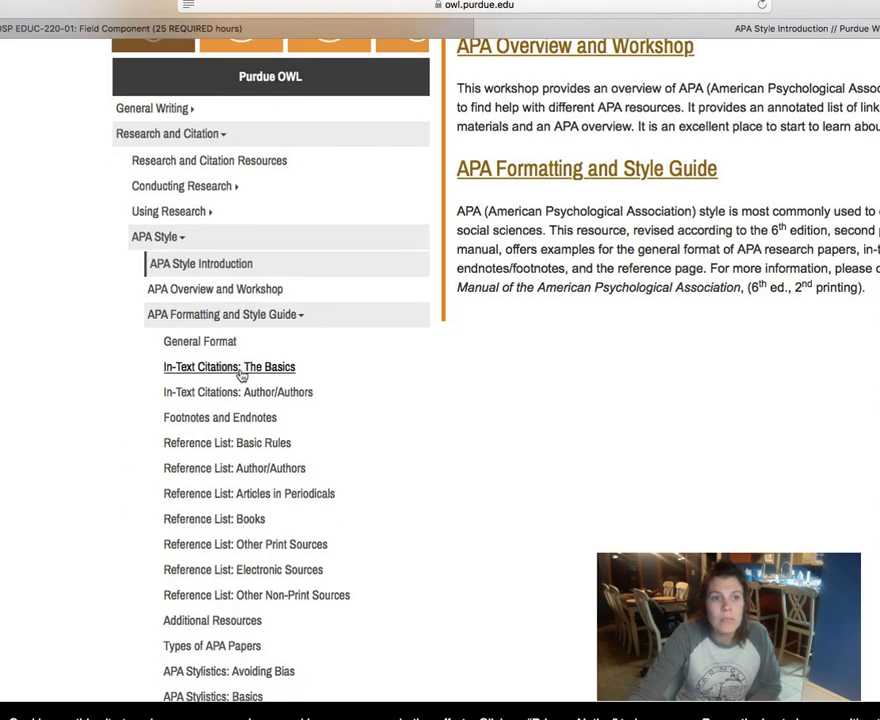
{"action": "scroll", "coordinate": [241, 374], "scroll_direction": "down", "scroll_amount": 3}
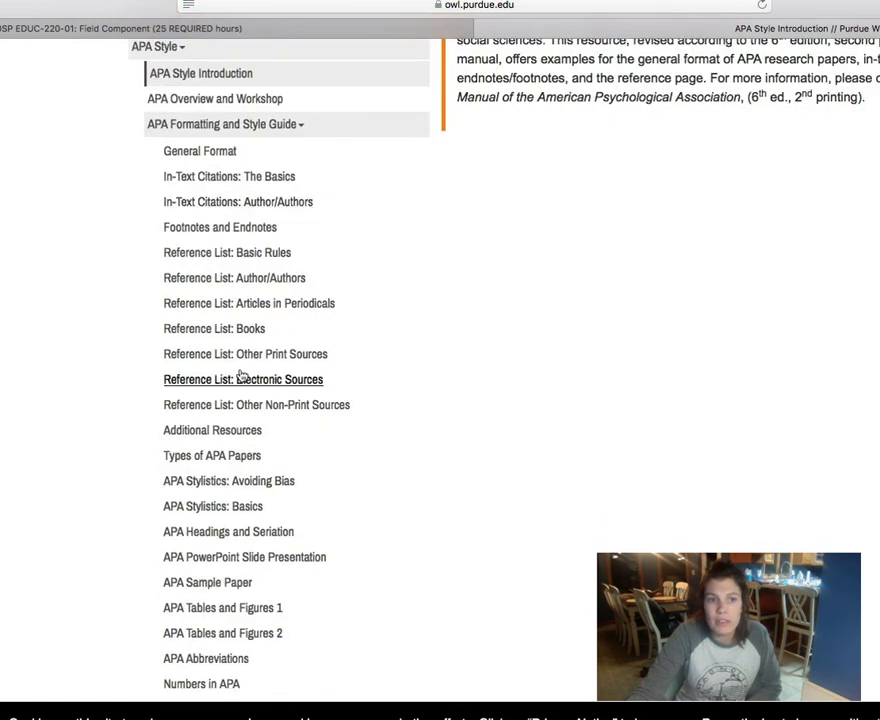
{"action": "scroll", "coordinate": [241, 375], "scroll_direction": "down", "scroll_amount": 3}
{"action": "scroll", "coordinate": [241, 375], "scroll_direction": "up", "scroll_amount": 2}
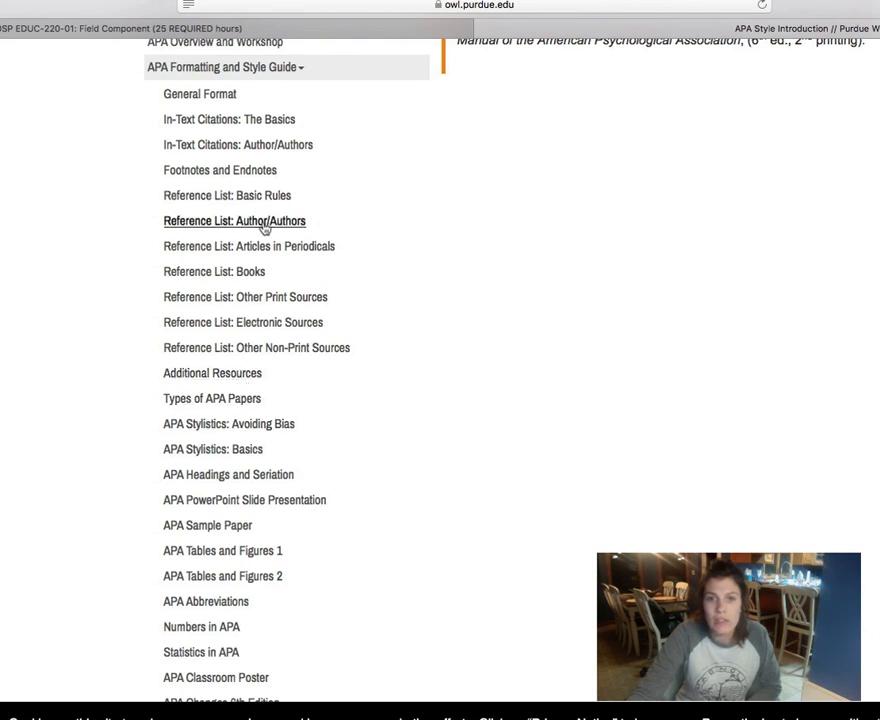
{"action": "left_click", "coordinate": [248, 272]}
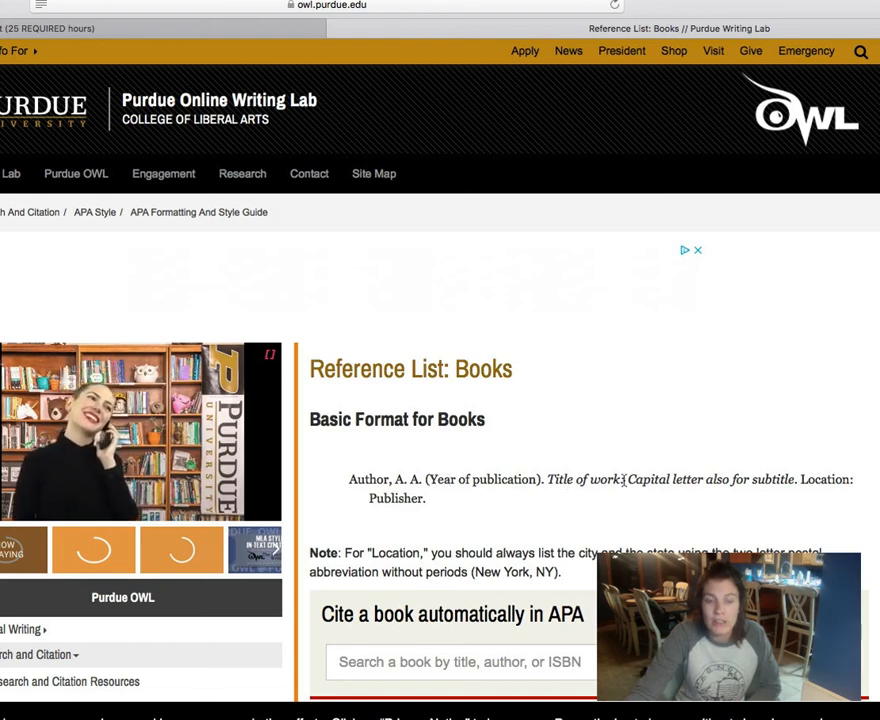
Step: Select the italic 'Title of work' wording in the book citation example
{"action": "left_click_drag", "start_coordinate": [624, 481], "coordinate": [553, 480]}
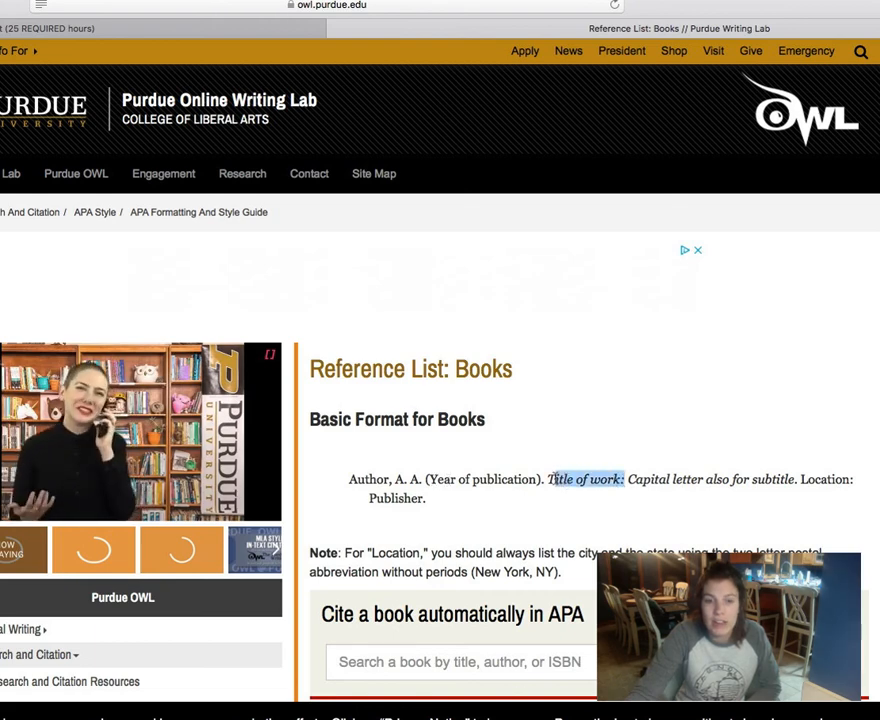
{"action": "left_click", "coordinate": [550, 479]}
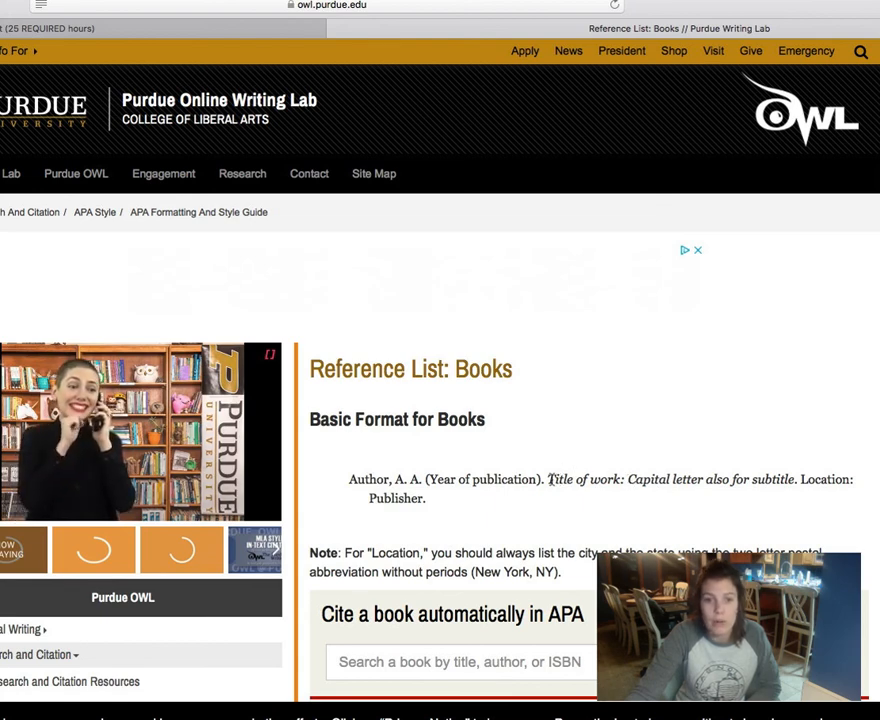
{"action": "left_click_drag", "start_coordinate": [549, 479], "coordinate": [556, 479]}
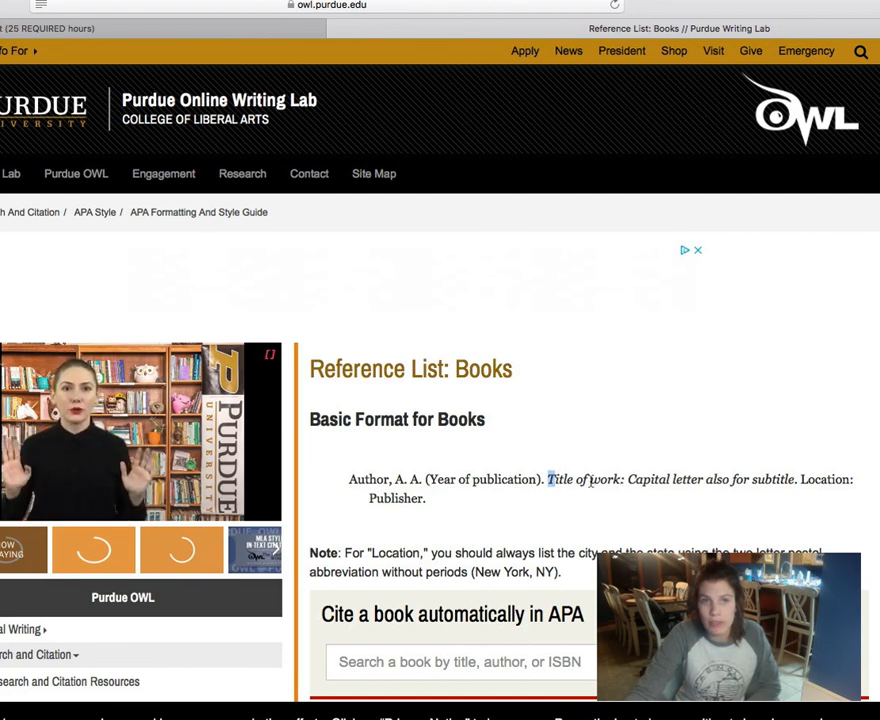
{"action": "left_click_drag", "start_coordinate": [575, 479], "coordinate": [733, 479]}
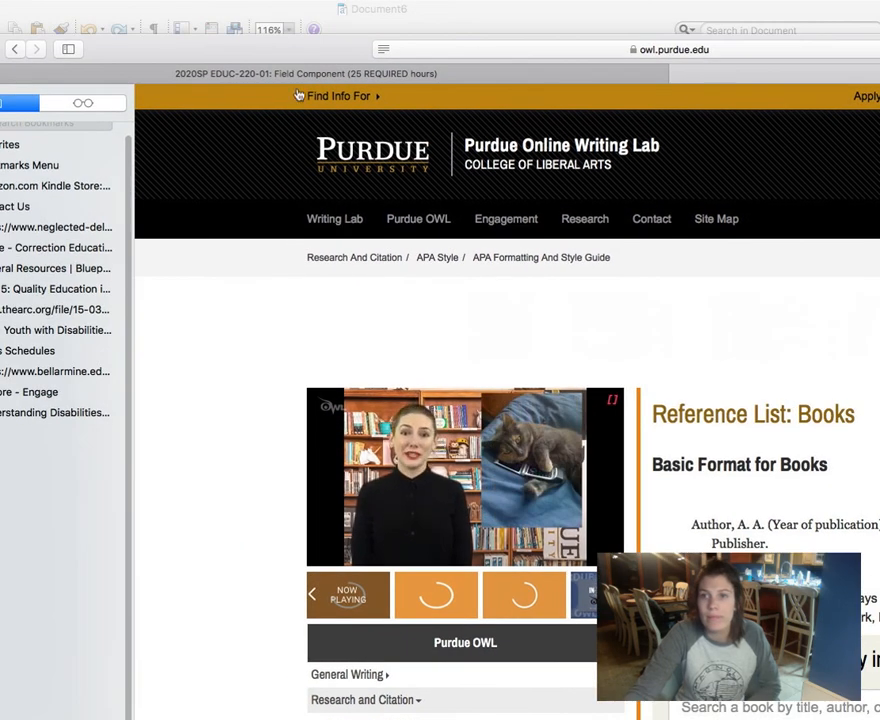
Step: Toggle Safari full screen on and off, then bring the Word References page back to front
{"action": "left_click_drag", "start_coordinate": [228, 48], "coordinate": [248, 49]}
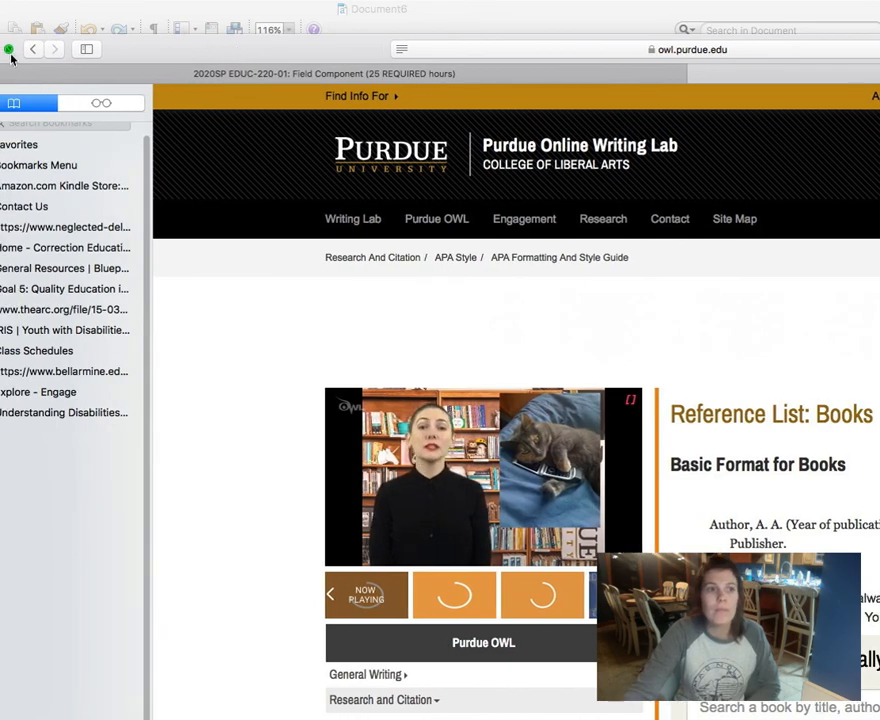
{"action": "left_click", "coordinate": [9, 49]}
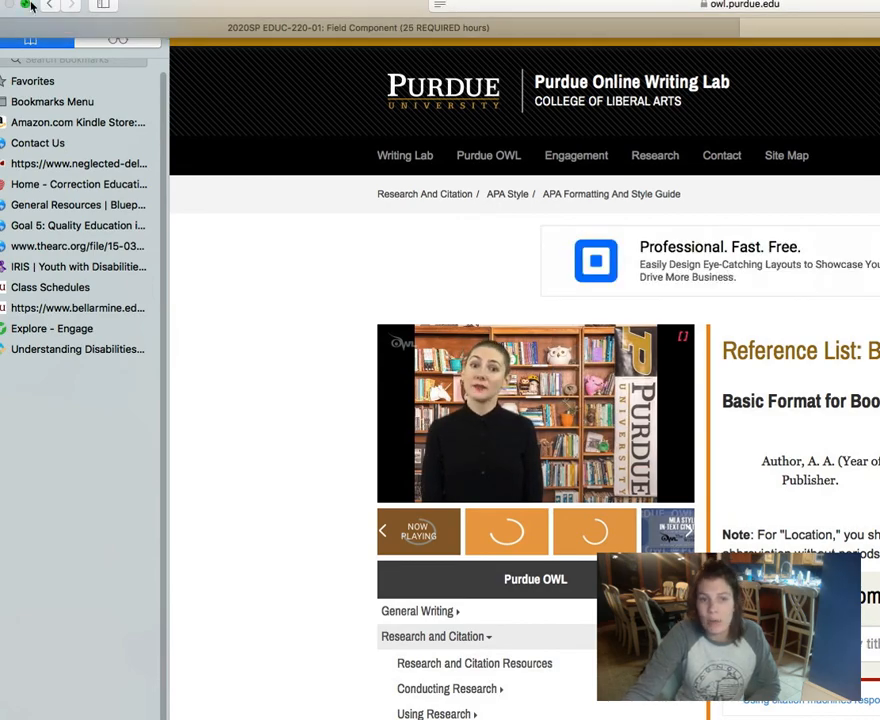
{"action": "left_click", "coordinate": [26, 5]}
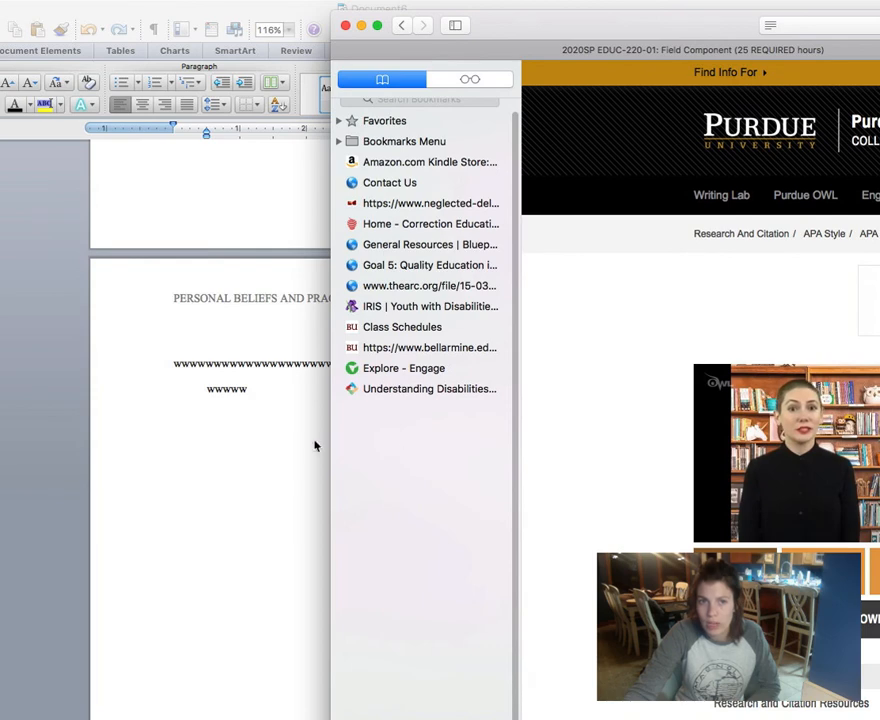
{"action": "left_click", "coordinate": [248, 484]}
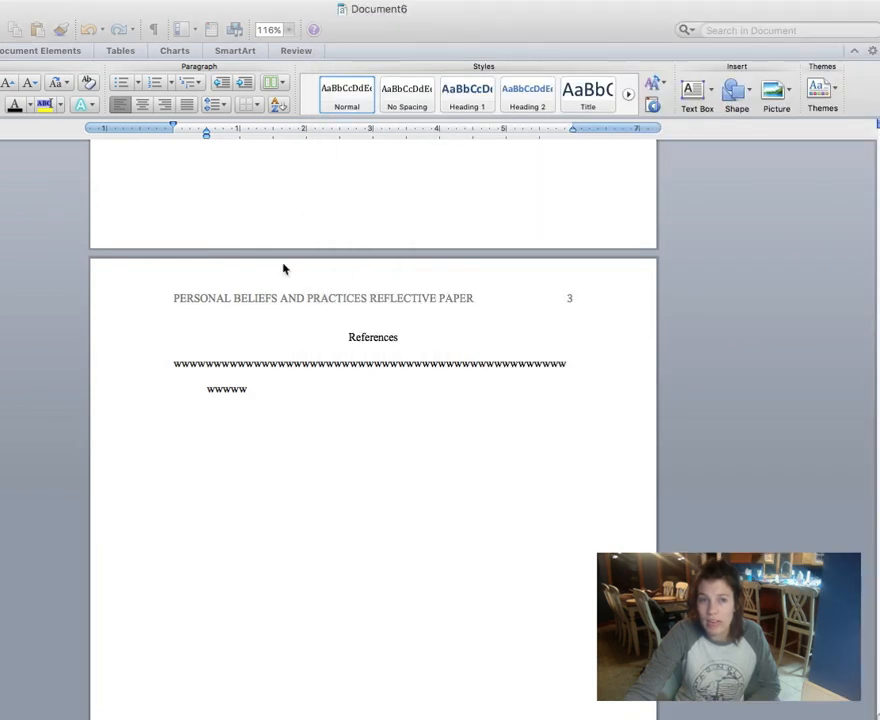
{"action": "scroll", "coordinate": [308, 350], "scroll_direction": "up", "scroll_amount": 10}
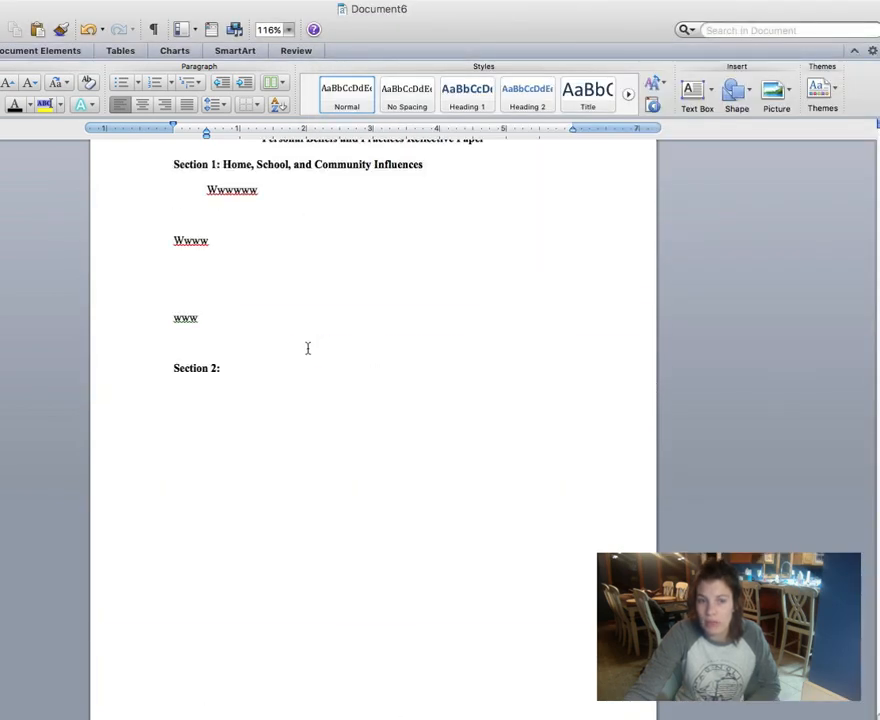
{"action": "scroll", "coordinate": [310, 350], "scroll_direction": "up", "scroll_amount": 8}
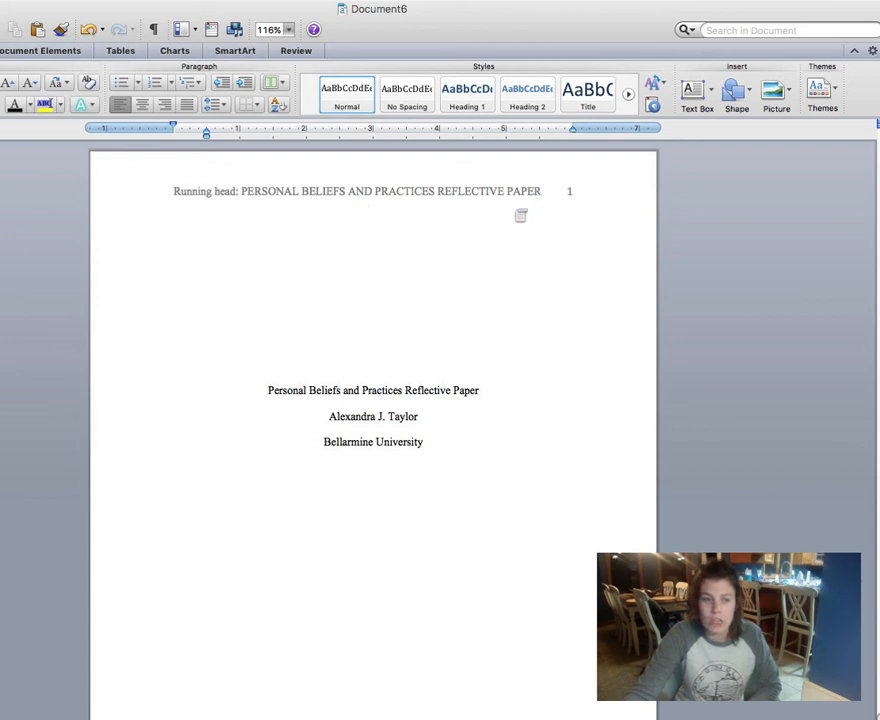
{"action": "left_click", "coordinate": [447, 448]}
{"action": "scroll", "coordinate": [447, 448], "scroll_direction": "down", "scroll_amount": 10}
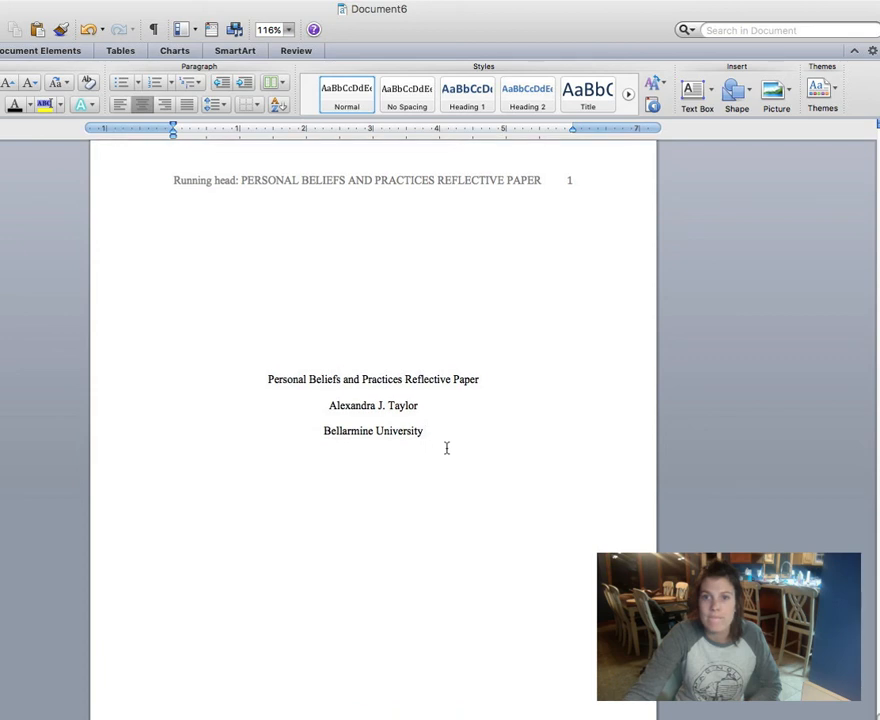